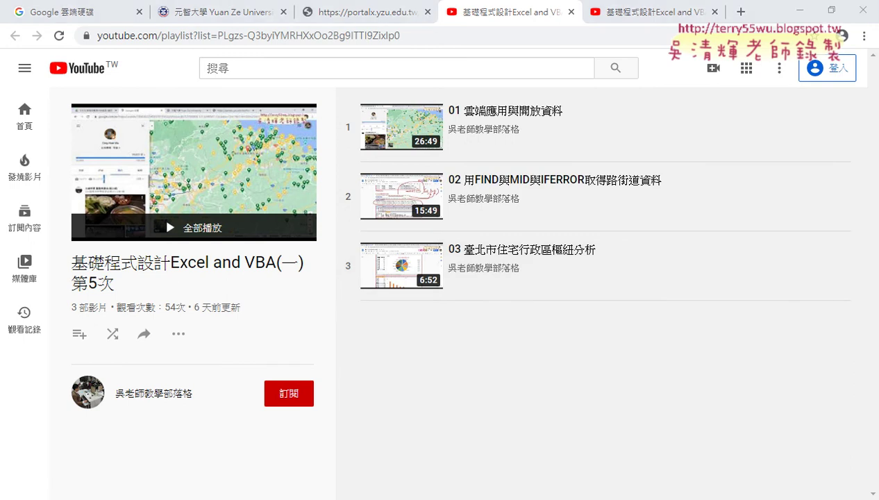
Step: Glance at the Excel workbook, then return to the YouTube playlist in Chrome
{"action": "key", "text": "alt+Tab"}
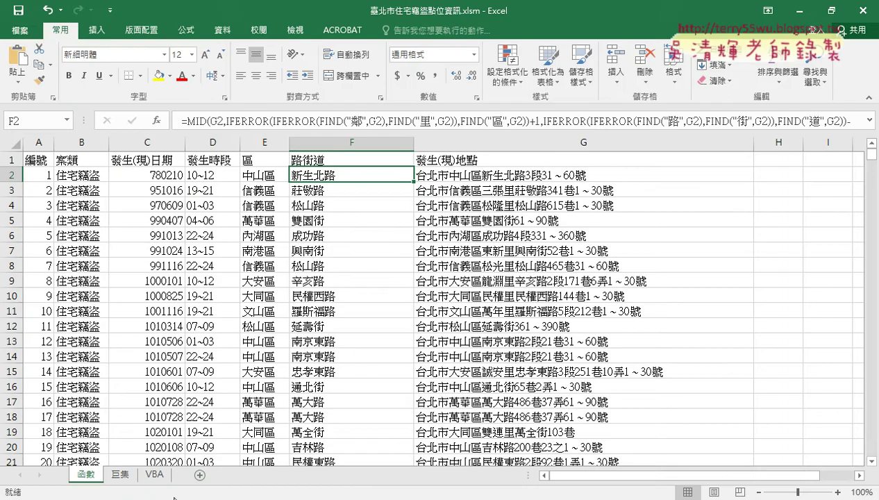
{"action": "key", "text": "alt+Tab"}
Step: Open a new tab and switch the Chinese input keyboard layout to 倚天注音鍵盤
{"action": "left_click", "coordinate": [746, 20]}
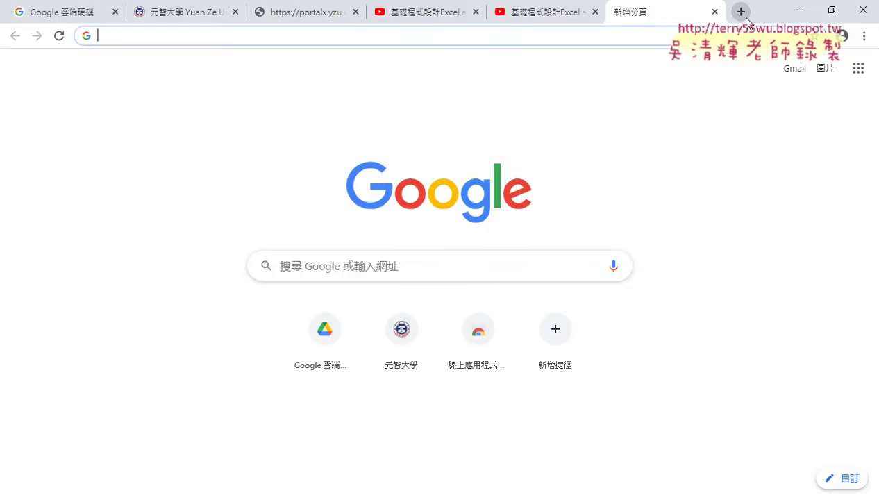
{"action": "type", "text": "k"}
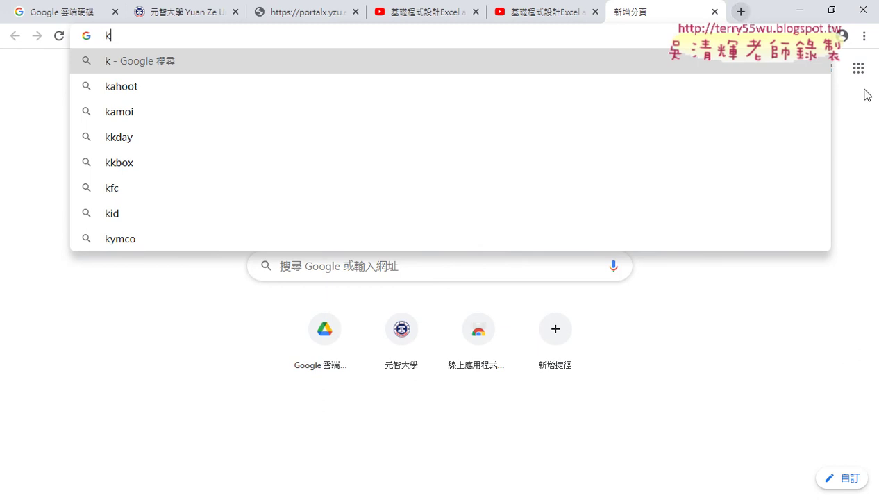
{"action": "right_click", "coordinate": [805, 497]}
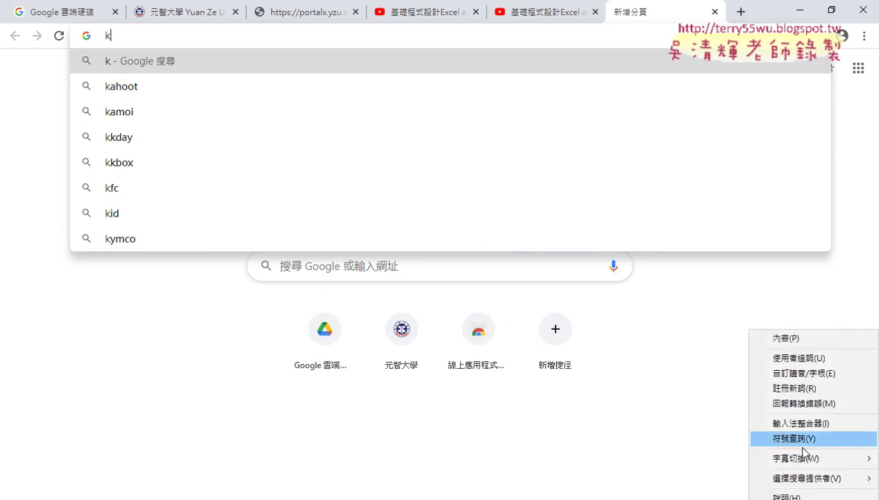
{"action": "left_click", "coordinate": [763, 340]}
{"action": "left_click", "coordinate": [347, 59]}
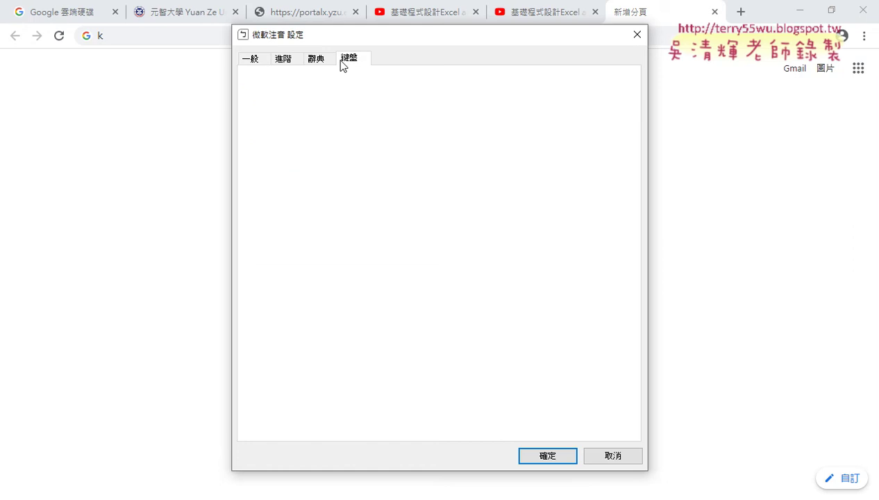
{"action": "left_click", "coordinate": [363, 151]}
{"action": "left_click", "coordinate": [361, 177]}
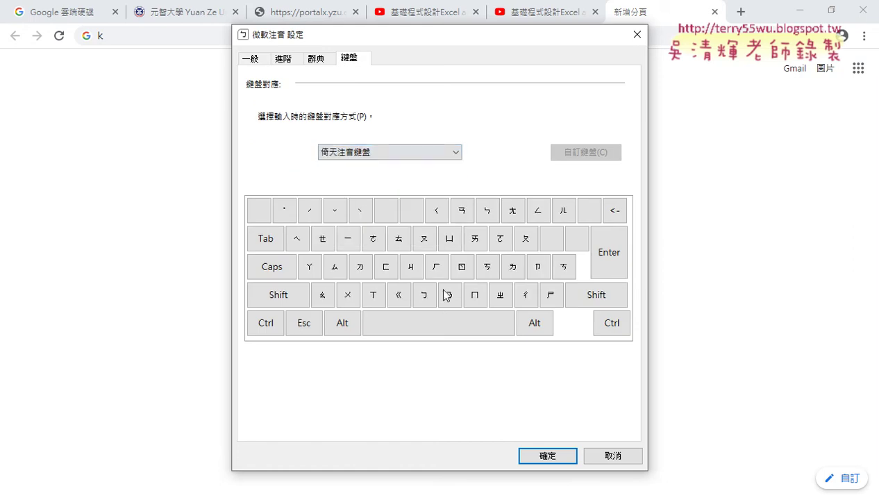
{"action": "left_click", "coordinate": [534, 455]}
Step: Search Google for 開放資料 and highlight the data.gov.tw result
{"action": "left_click", "coordinate": [379, 262]}
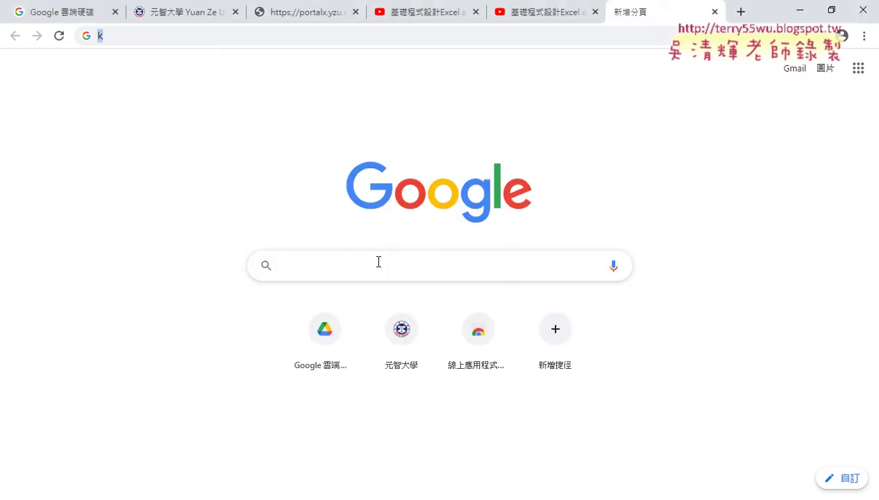
{"action": "type", "text": "開放"}
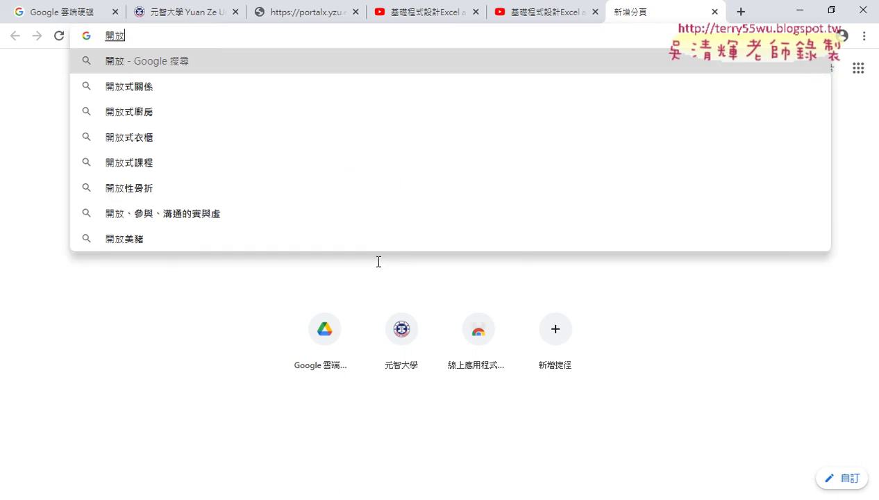
{"action": "type", "text": "資料"}
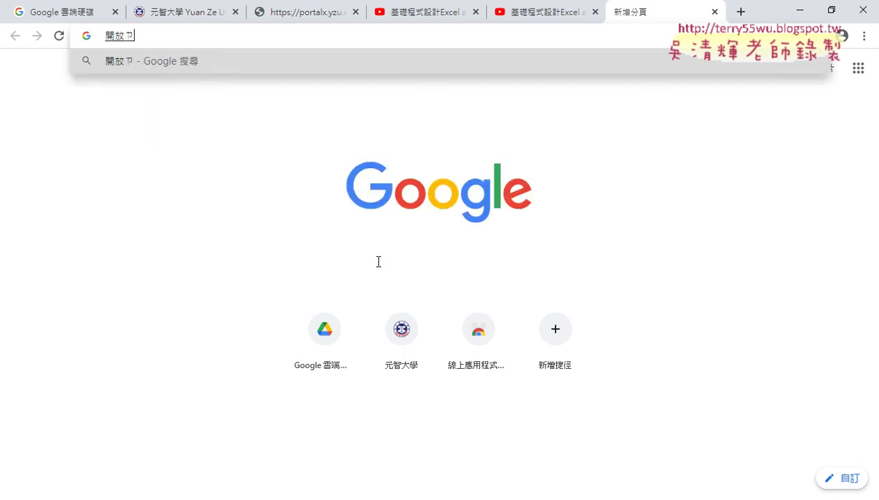
{"action": "key", "text": "Return"}
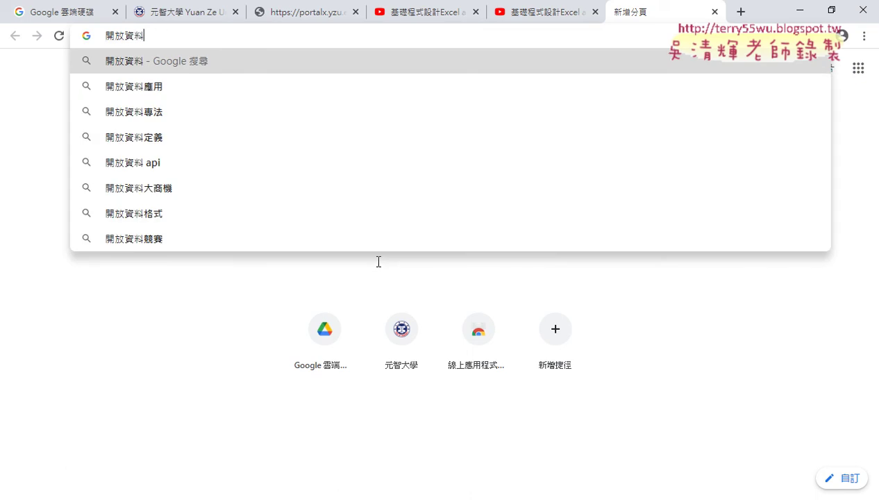
{"action": "key", "text": "Return"}
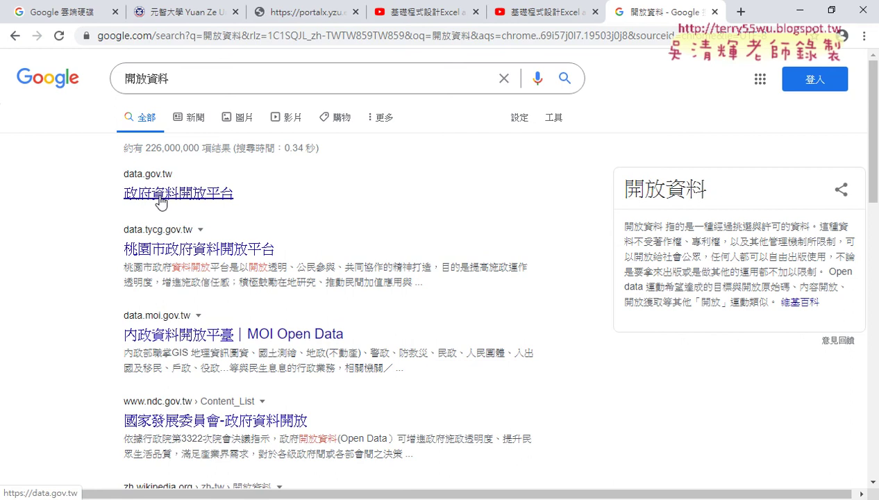
{"action": "mouse_move", "coordinate": [122, 173]}
{"action": "left_mouse_down"}
{"action": "mouse_move", "coordinate": [165, 175]}
{"action": "mouse_move", "coordinate": [195, 201]}
{"action": "left_mouse_up"}
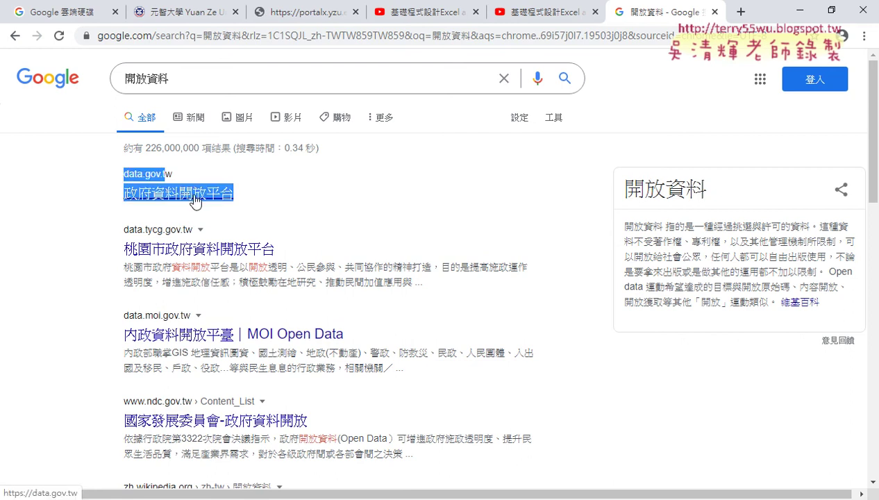
Step: Open 政府資料開放平台 and go to 全部資料集, noting its 47165 datasets
{"action": "left_click", "coordinate": [197, 200]}
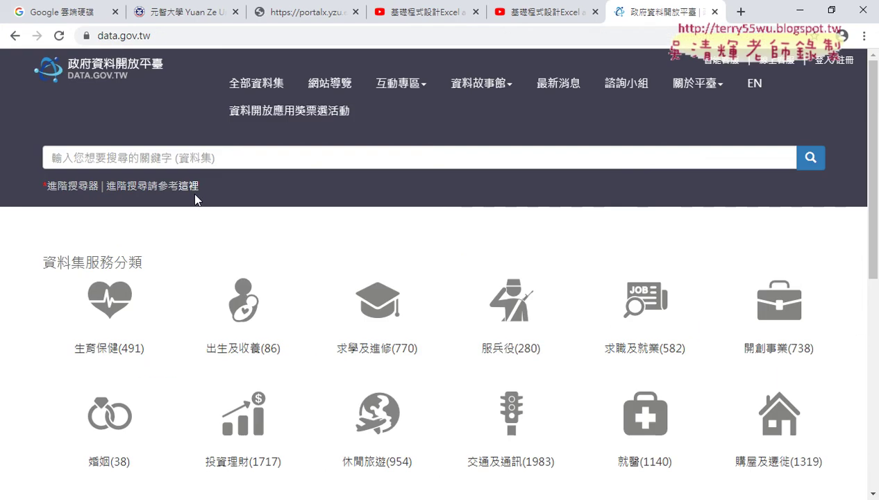
{"action": "left_click", "coordinate": [275, 112]}
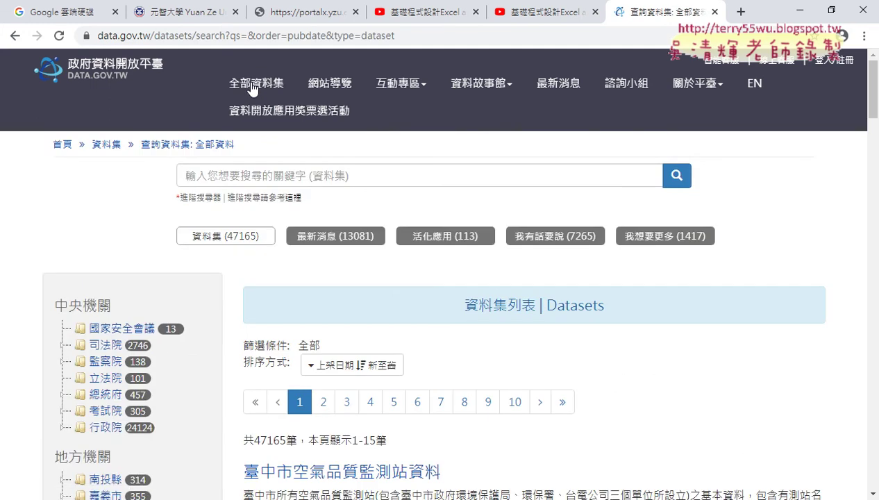
{"action": "left_click_drag", "start_coordinate": [226, 237], "coordinate": [268, 238]}
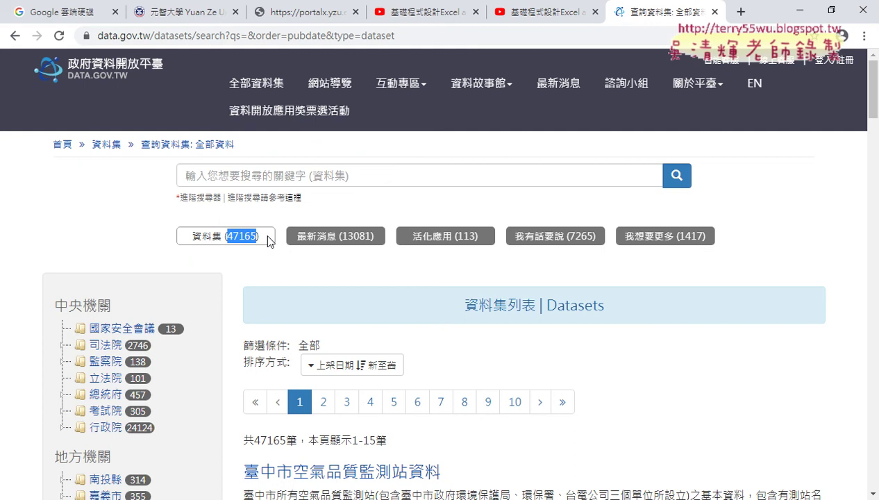
Step: Scroll the dataset list and highlight the 公共資訊 and 交通及通訊 service categories
{"action": "scroll", "coordinate": [214, 298], "scroll_direction": "down", "scroll_amount": 5}
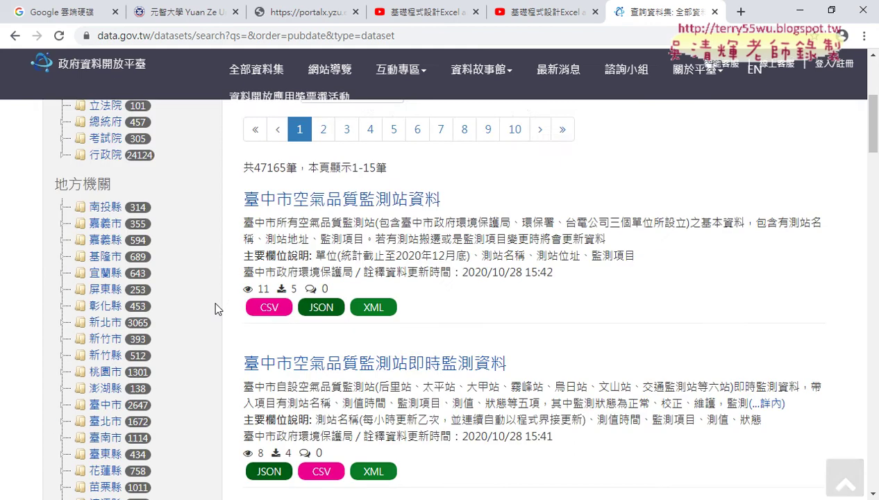
{"action": "scroll", "coordinate": [184, 297], "scroll_direction": "down", "scroll_amount": 4}
{"action": "scroll", "coordinate": [160, 243], "scroll_direction": "down", "scroll_amount": 1}
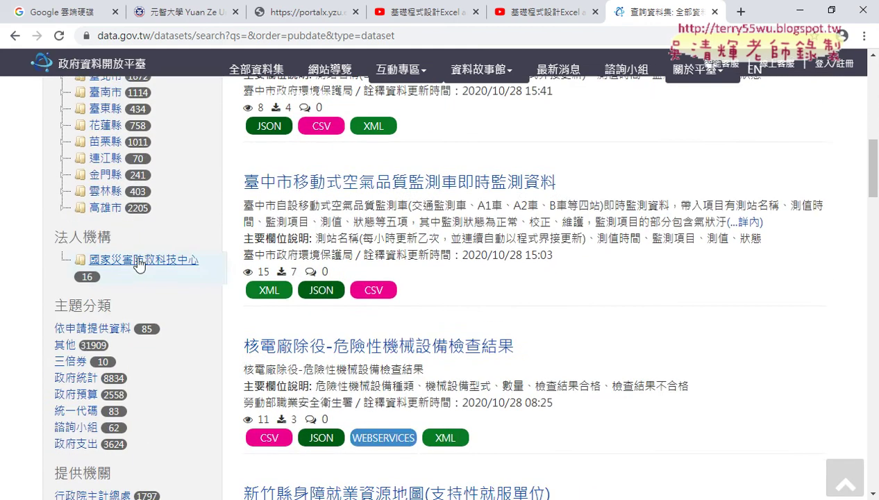
{"action": "scroll", "coordinate": [173, 265], "scroll_direction": "down", "scroll_amount": 2}
{"action": "scroll", "coordinate": [186, 251], "scroll_direction": "down", "scroll_amount": 1}
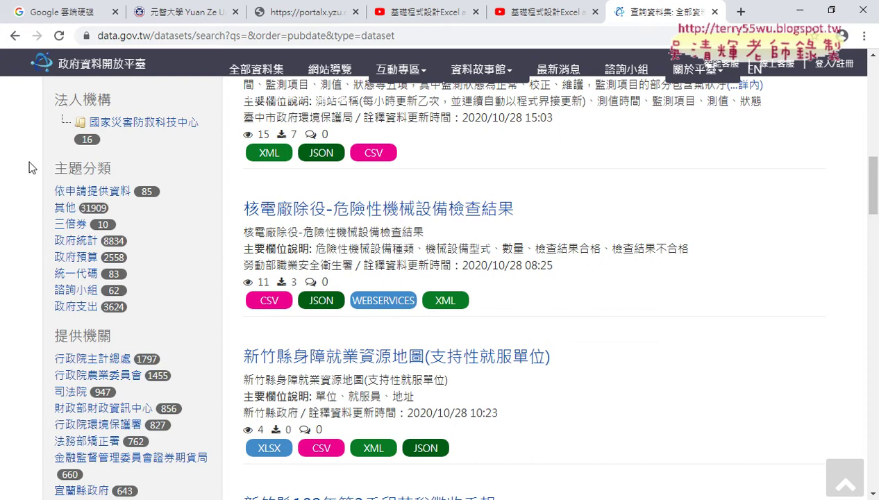
{"action": "scroll", "coordinate": [204, 252], "scroll_direction": "down", "scroll_amount": 2}
{"action": "scroll", "coordinate": [203, 252], "scroll_direction": "down", "scroll_amount": 2}
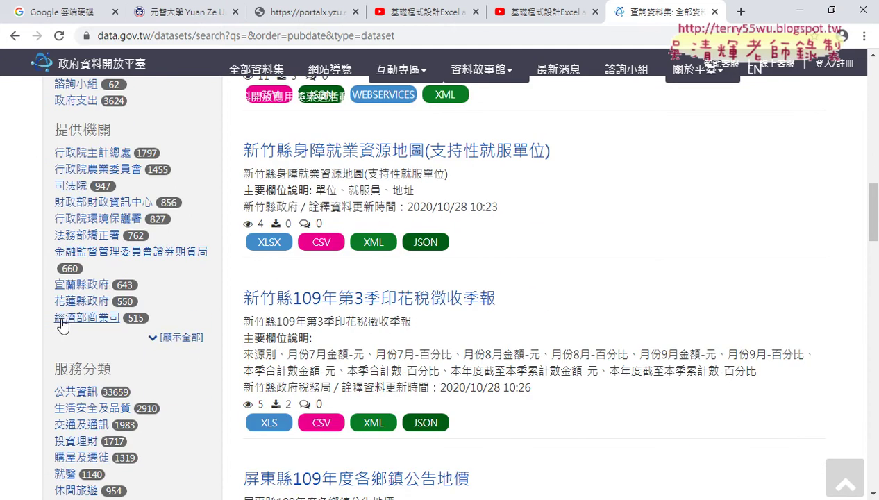
{"action": "scroll", "coordinate": [204, 302], "scroll_direction": "down", "scroll_amount": 1}
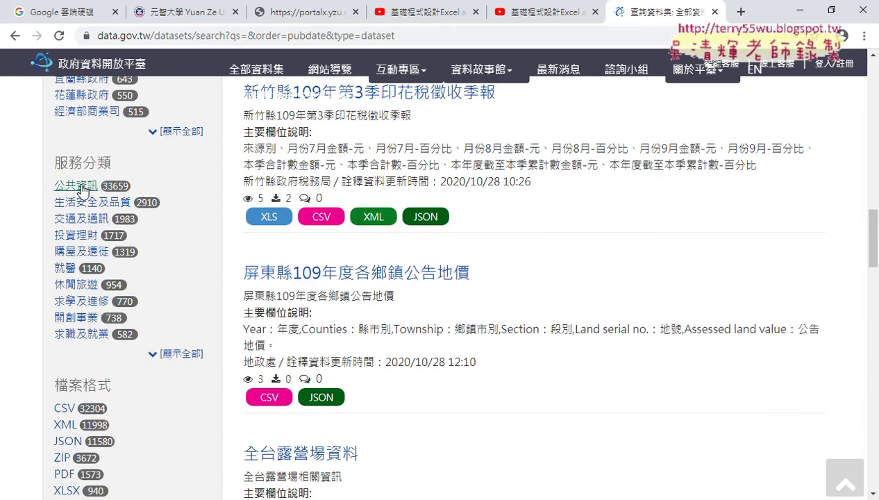
{"action": "mouse_move", "coordinate": [54, 186]}
{"action": "left_mouse_down"}
{"action": "mouse_move", "coordinate": [98, 186]}
{"action": "mouse_move", "coordinate": [130, 204]}
{"action": "left_mouse_up"}
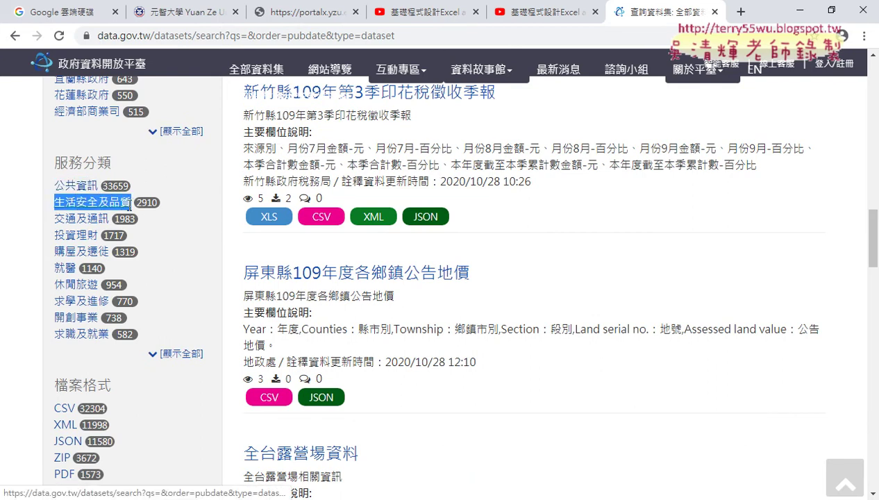
{"action": "left_click_drag", "start_coordinate": [55, 219], "coordinate": [102, 220]}
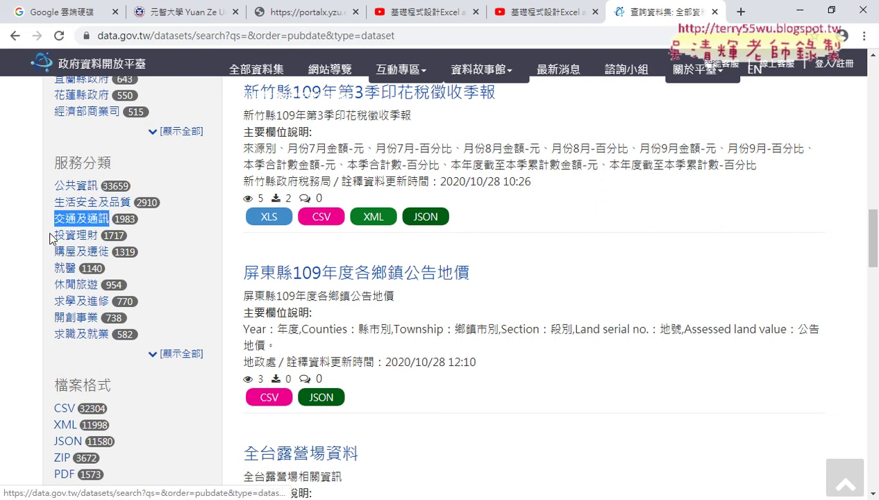
{"action": "left_click_drag", "start_coordinate": [55, 235], "coordinate": [99, 236]}
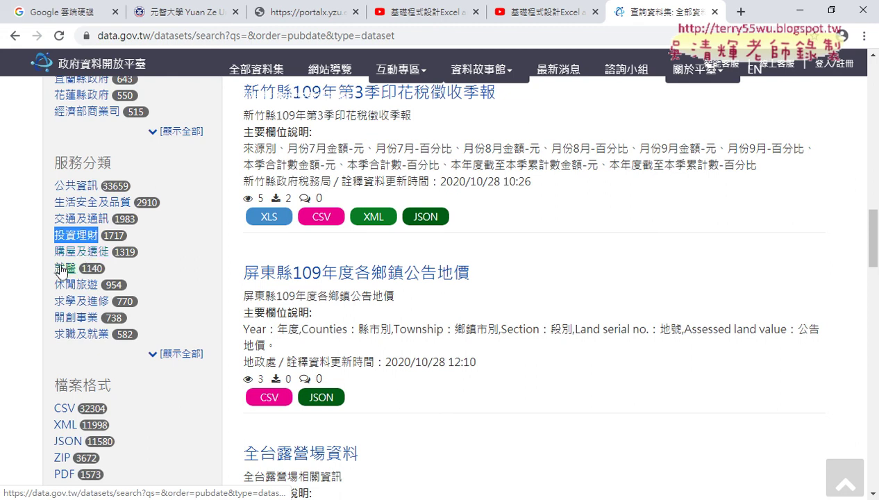
{"action": "left_click", "coordinate": [78, 292]}
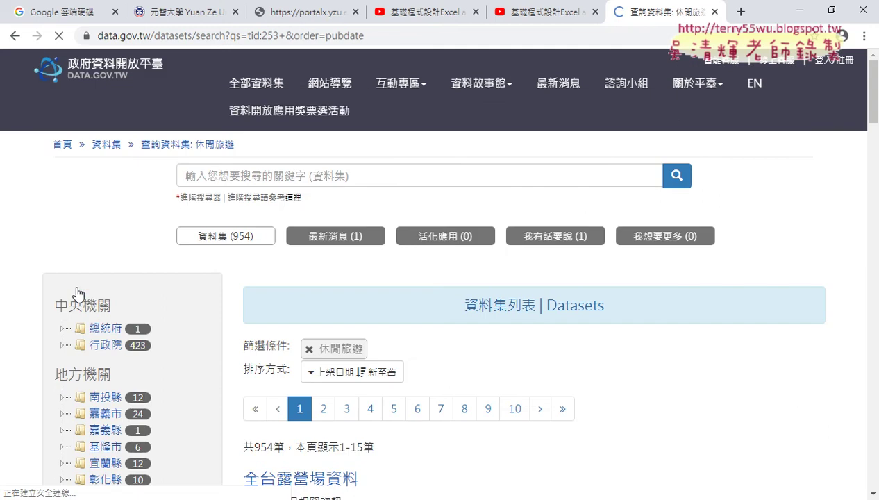
{"action": "scroll", "coordinate": [494, 337], "scroll_direction": "down", "scroll_amount": 2}
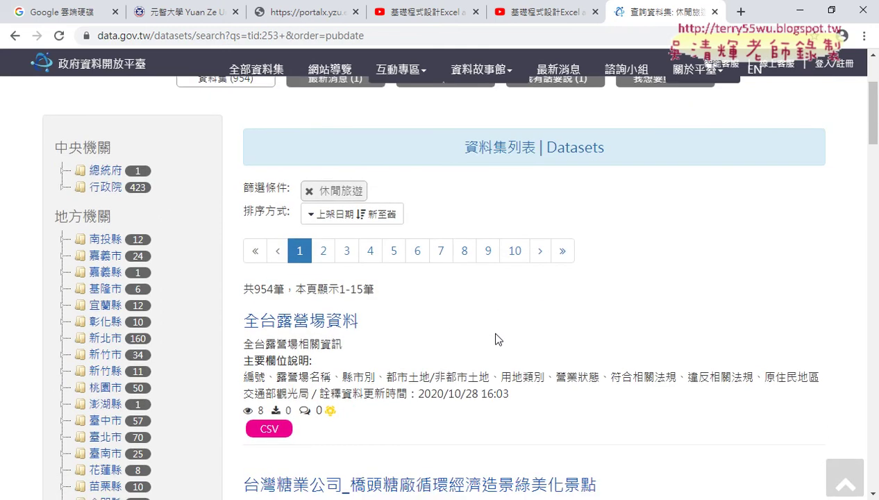
{"action": "scroll", "coordinate": [496, 337], "scroll_direction": "down", "scroll_amount": 2}
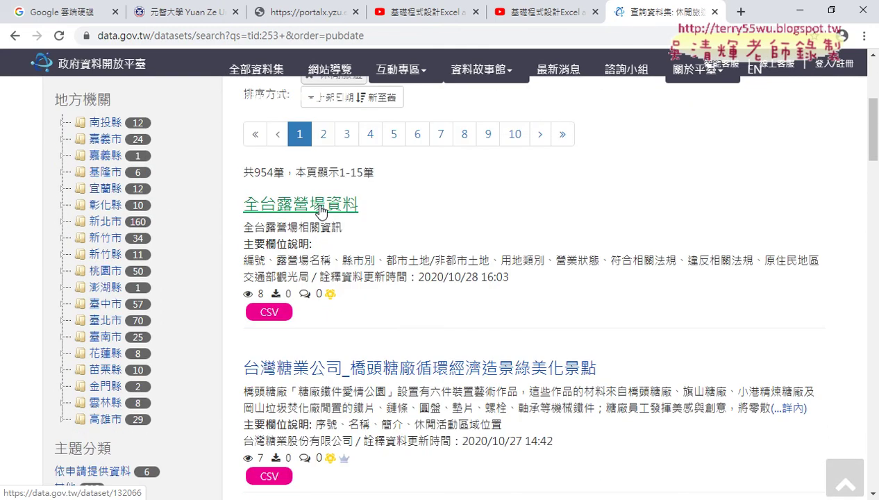
{"action": "scroll", "coordinate": [334, 282], "scroll_direction": "down", "scroll_amount": 2}
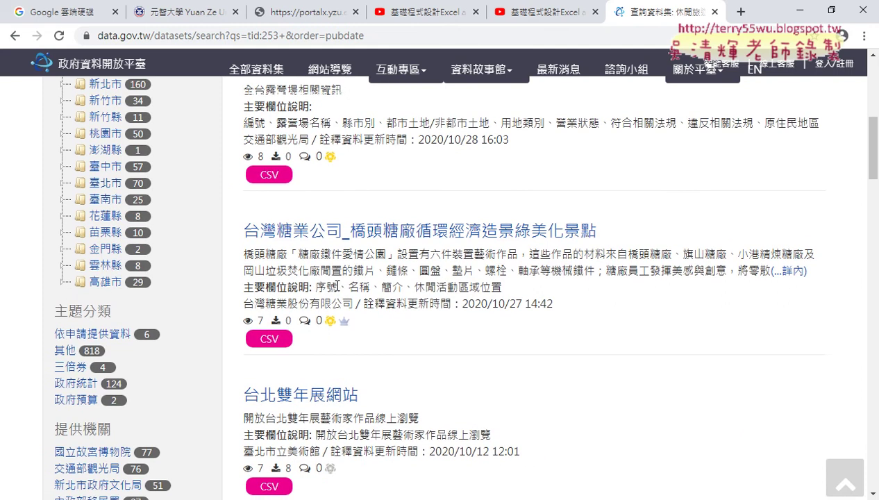
{"action": "scroll", "coordinate": [336, 285], "scroll_direction": "down", "scroll_amount": 2}
{"action": "scroll", "coordinate": [336, 287], "scroll_direction": "down", "scroll_amount": 1}
{"action": "scroll", "coordinate": [335, 289], "scroll_direction": "down", "scroll_amount": 1}
{"action": "scroll", "coordinate": [334, 292], "scroll_direction": "down", "scroll_amount": 1}
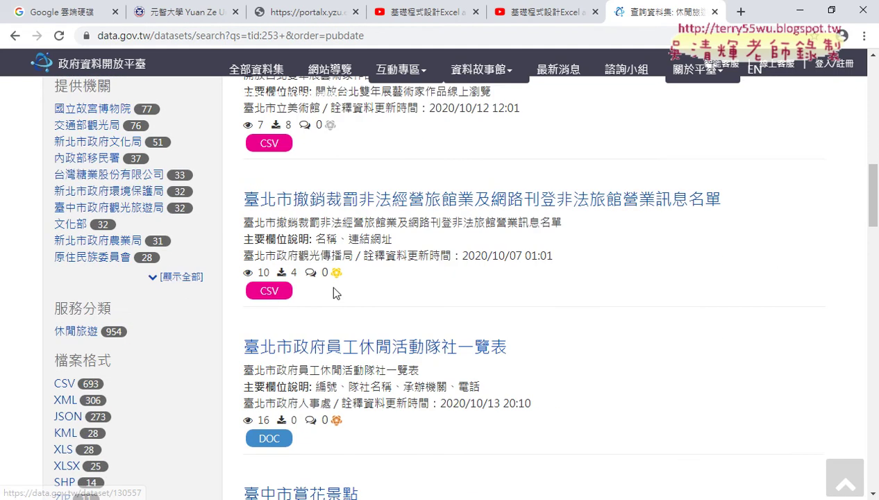
{"action": "scroll", "coordinate": [333, 288], "scroll_direction": "down", "scroll_amount": 1}
{"action": "scroll", "coordinate": [350, 288], "scroll_direction": "down", "scroll_amount": 1}
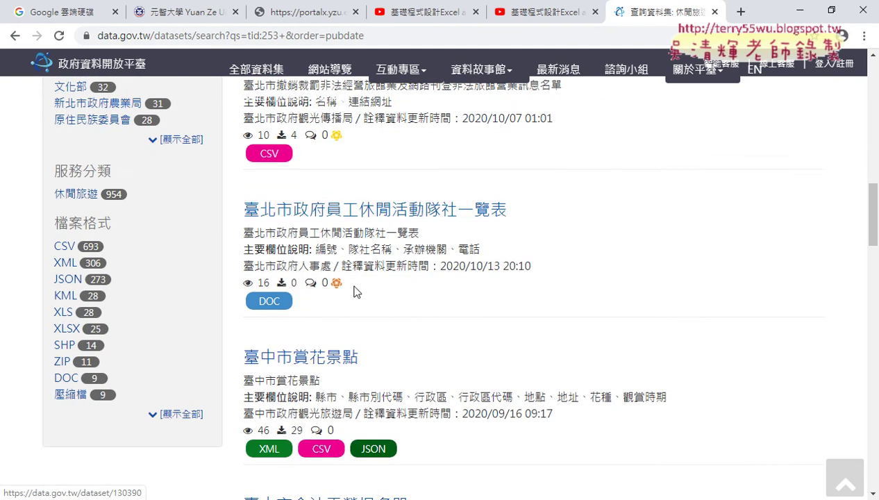
{"action": "scroll", "coordinate": [354, 292], "scroll_direction": "down", "scroll_amount": 1}
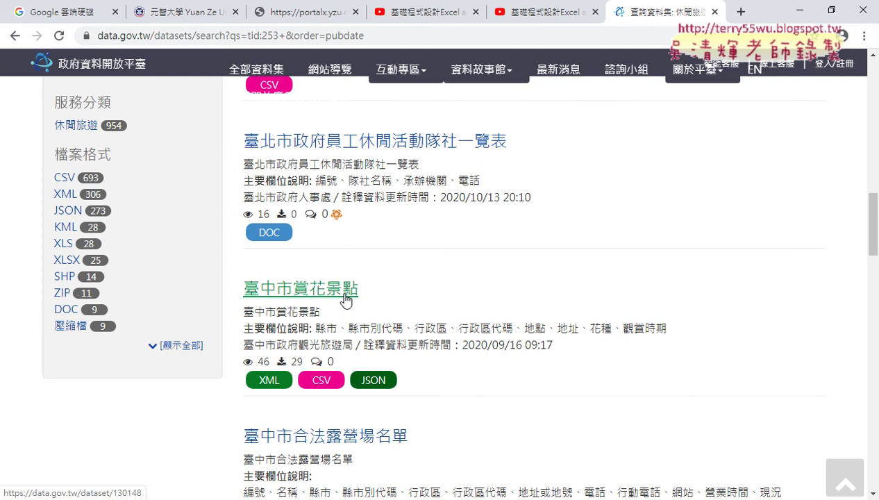
Step: Go back to the all-datasets list, then forward again to the 休閒旅遊 results
{"action": "left_click", "coordinate": [14, 37]}
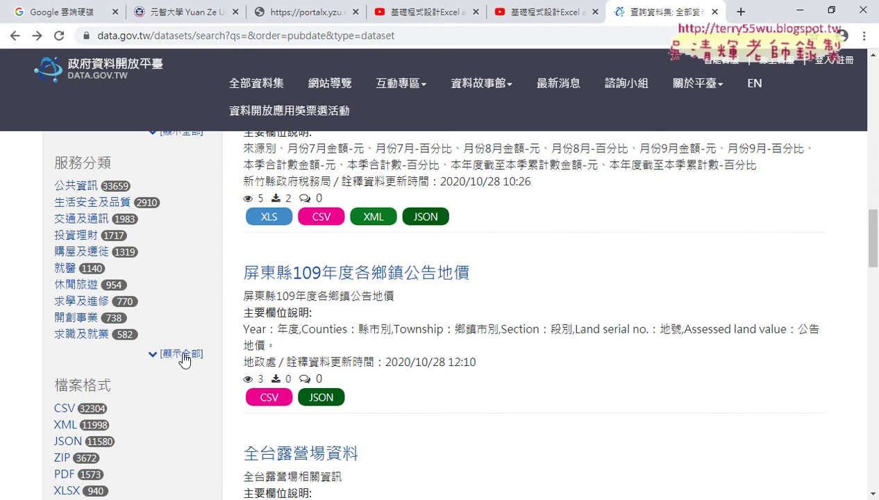
{"action": "scroll", "coordinate": [315, 326], "scroll_direction": "up", "scroll_amount": 2}
{"action": "scroll", "coordinate": [319, 331], "scroll_direction": "up", "scroll_amount": 2}
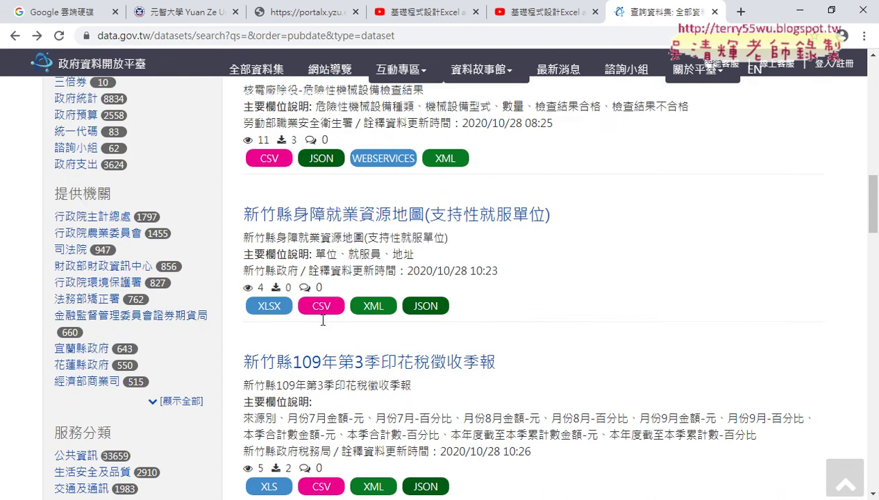
{"action": "scroll", "coordinate": [320, 328], "scroll_direction": "up", "scroll_amount": 4}
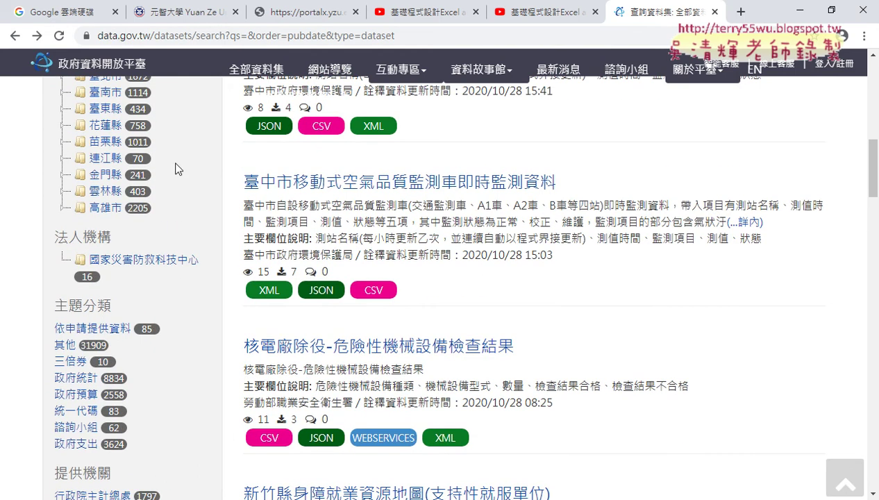
{"action": "left_click", "coordinate": [37, 35]}
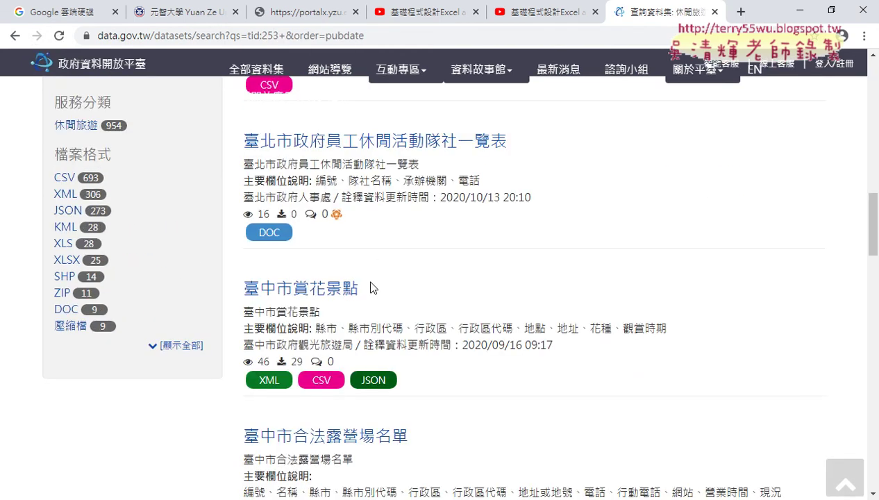
Step: Open the 臺中市賞花景點 dataset page and download its CSV file
{"action": "left_click", "coordinate": [341, 291]}
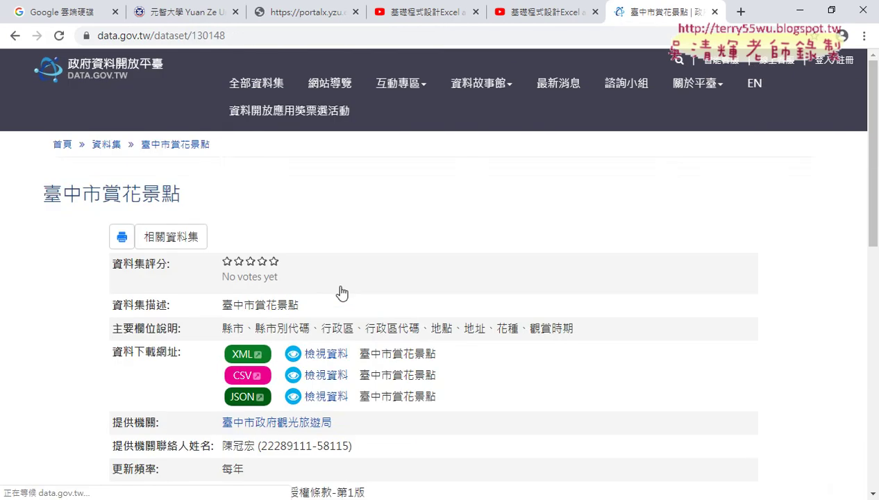
{"action": "scroll", "coordinate": [433, 300], "scroll_direction": "down", "scroll_amount": 3}
{"action": "scroll", "coordinate": [432, 301], "scroll_direction": "down", "scroll_amount": 2}
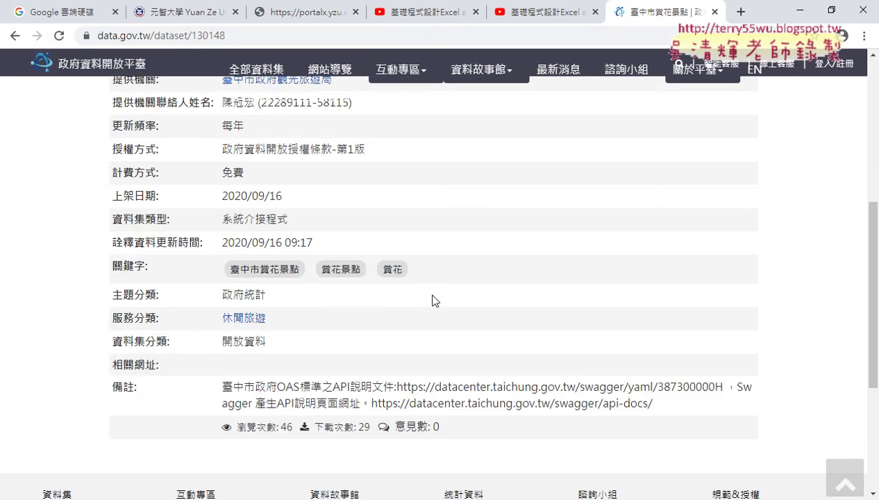
{"action": "scroll", "coordinate": [432, 300], "scroll_direction": "up", "scroll_amount": 3}
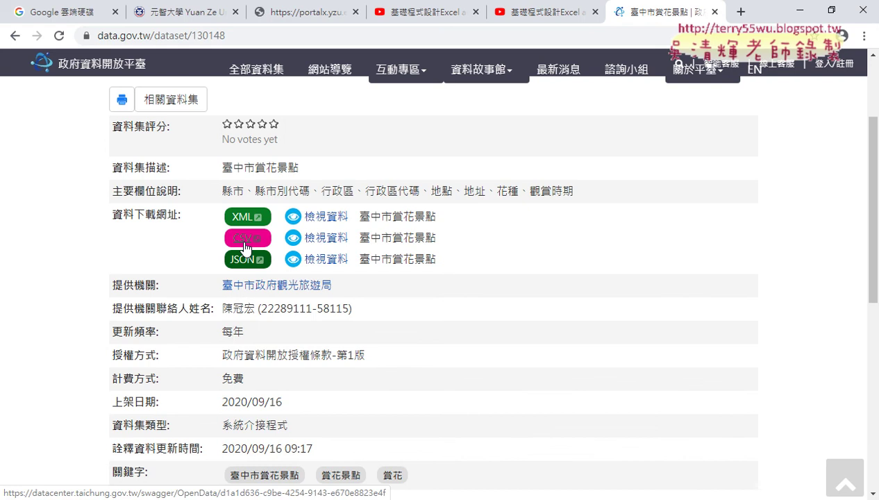
{"action": "left_click", "coordinate": [246, 248]}
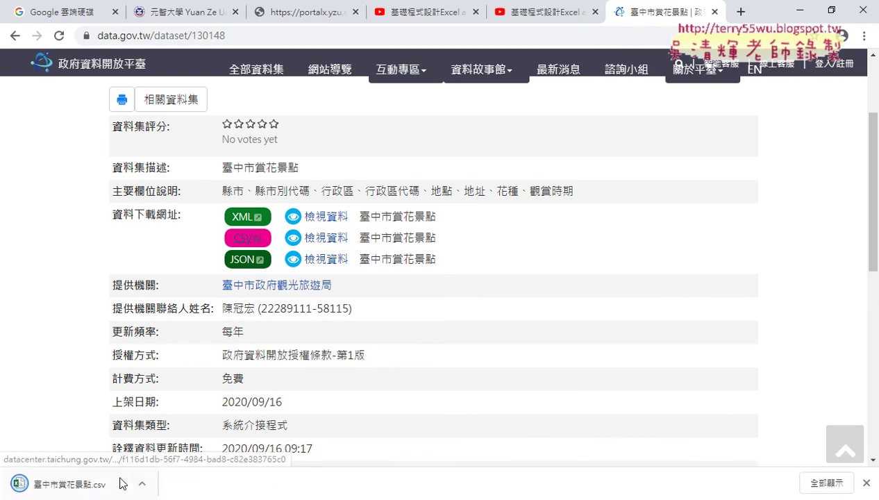
Step: Open 臺中市賞花景點.csv in Excel, then minimize Excel and go back in Chrome
{"action": "left_click", "coordinate": [141, 483]}
{"action": "left_click", "coordinate": [176, 396]}
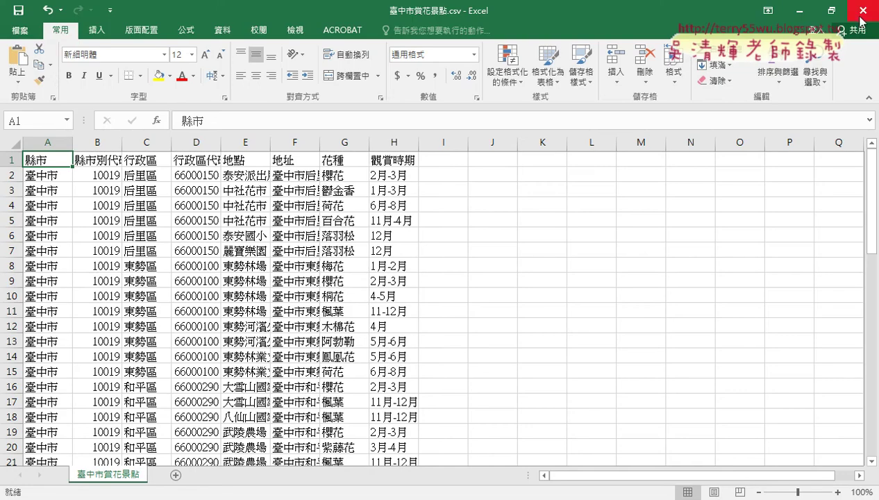
{"action": "key", "text": "alt+Tab"}
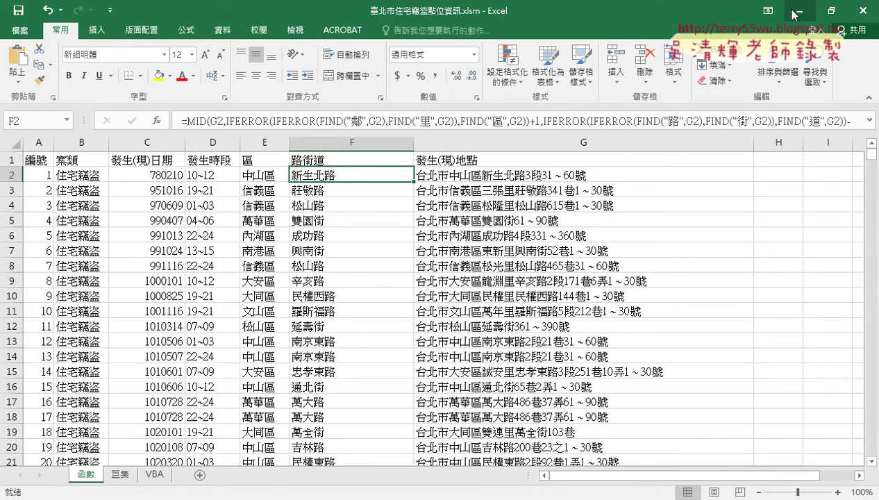
{"action": "left_click", "coordinate": [800, 10]}
{"action": "left_click", "coordinate": [14, 35]}
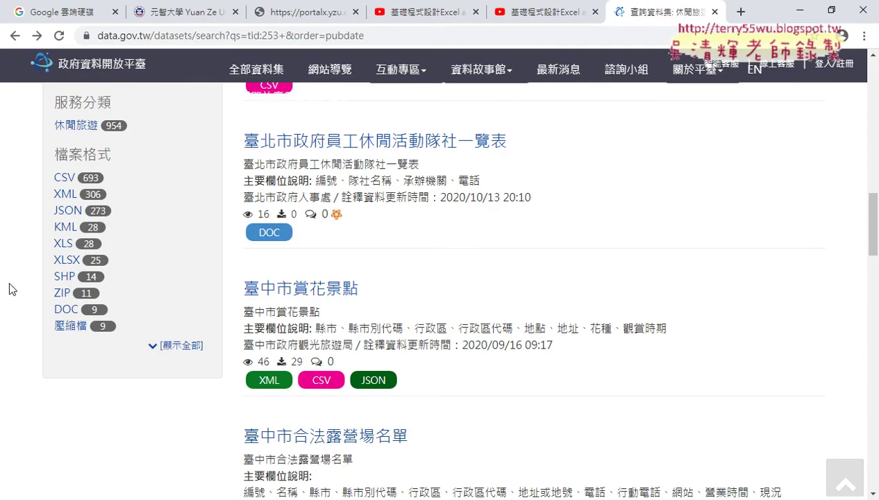
Step: Scroll the results, then go back to the full dataset list
{"action": "scroll", "coordinate": [47, 249], "scroll_direction": "up", "scroll_amount": 3}
{"action": "scroll", "coordinate": [45, 248], "scroll_direction": "up", "scroll_amount": 2}
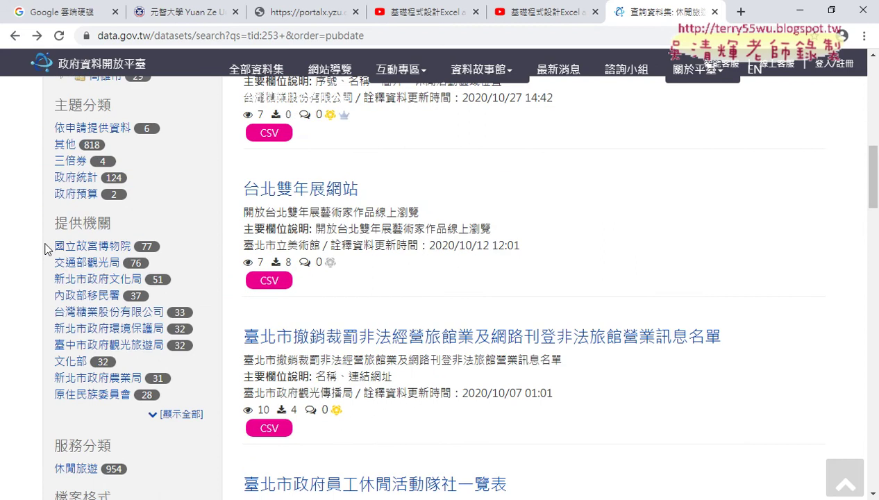
{"action": "scroll", "coordinate": [44, 248], "scroll_direction": "up", "scroll_amount": 1}
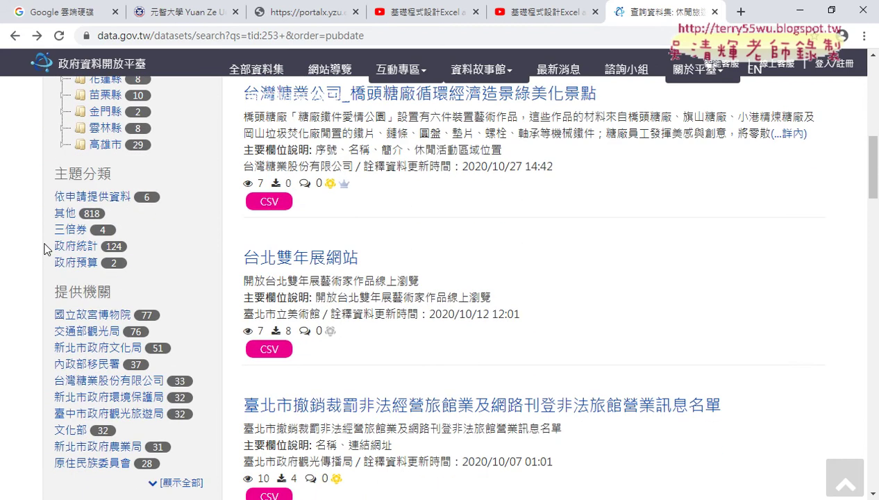
{"action": "scroll", "coordinate": [44, 248], "scroll_direction": "up", "scroll_amount": 2}
{"action": "scroll", "coordinate": [44, 248], "scroll_direction": "down", "scroll_amount": 2}
{"action": "scroll", "coordinate": [44, 249], "scroll_direction": "down", "scroll_amount": 3}
{"action": "scroll", "coordinate": [44, 248], "scroll_direction": "down", "scroll_amount": 2}
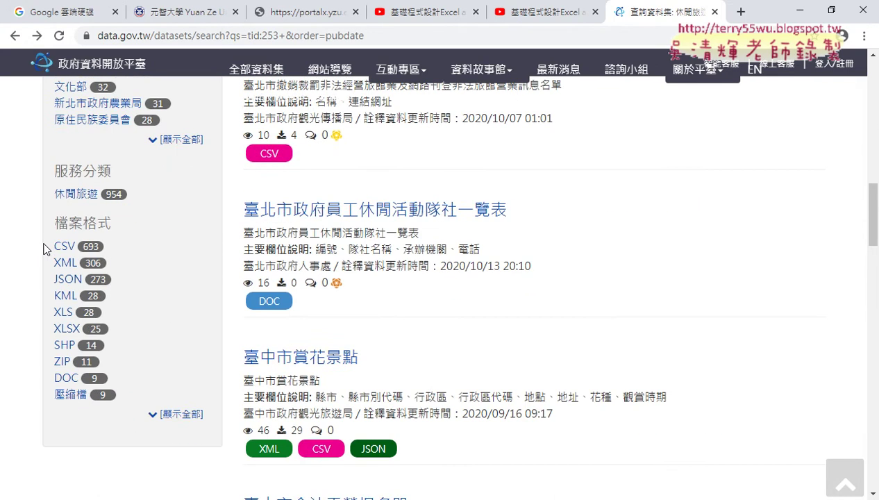
{"action": "scroll", "coordinate": [44, 249], "scroll_direction": "up", "scroll_amount": 4}
{"action": "scroll", "coordinate": [43, 249], "scroll_direction": "up", "scroll_amount": 3}
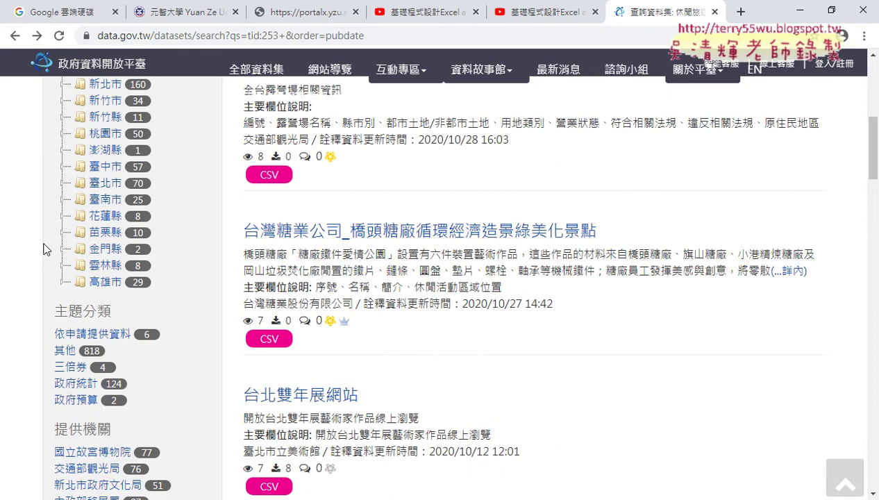
{"action": "left_click", "coordinate": [15, 35]}
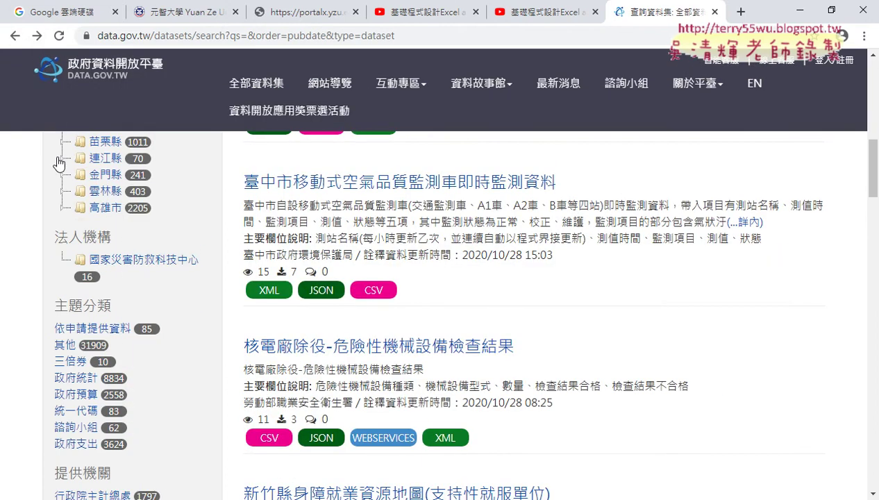
Step: Reload 全部資料集 and filter to the 投資理財 category's 1717 datasets
{"action": "scroll", "coordinate": [216, 268], "scroll_direction": "down", "scroll_amount": 2}
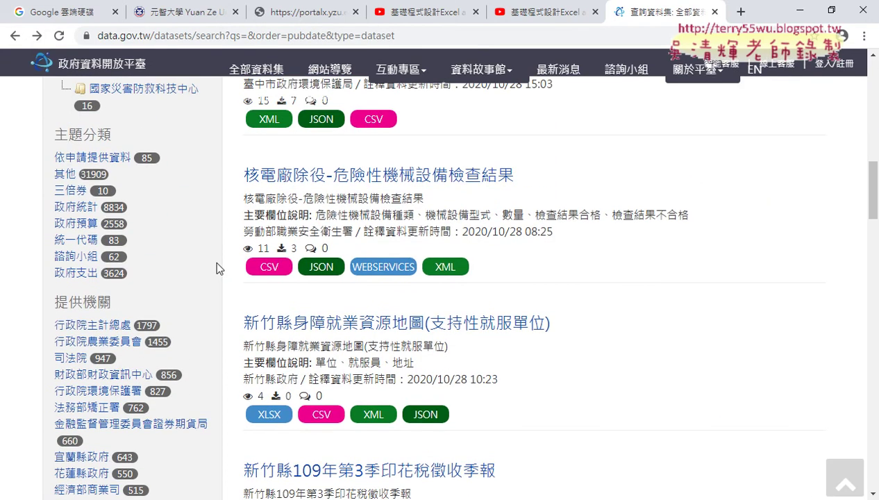
{"action": "scroll", "coordinate": [216, 268], "scroll_direction": "up", "scroll_amount": 1}
{"action": "left_click", "coordinate": [259, 72]}
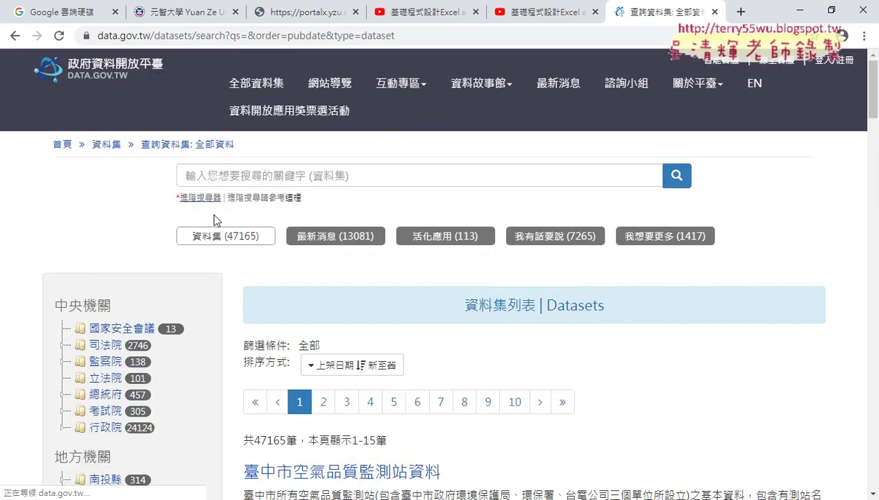
{"action": "scroll", "coordinate": [222, 250], "scroll_direction": "down", "scroll_amount": 3}
{"action": "scroll", "coordinate": [240, 299], "scroll_direction": "down", "scroll_amount": 2}
{"action": "scroll", "coordinate": [239, 299], "scroll_direction": "down", "scroll_amount": 6}
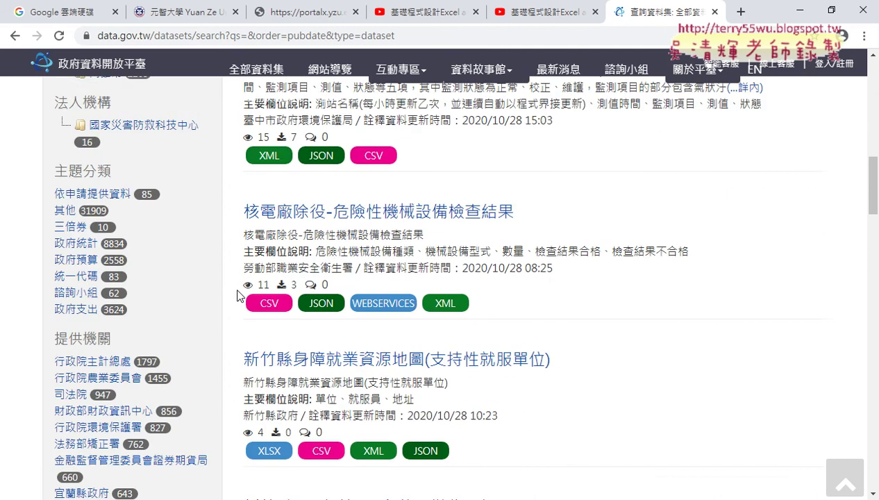
{"action": "scroll", "coordinate": [236, 295], "scroll_direction": "down", "scroll_amount": 3}
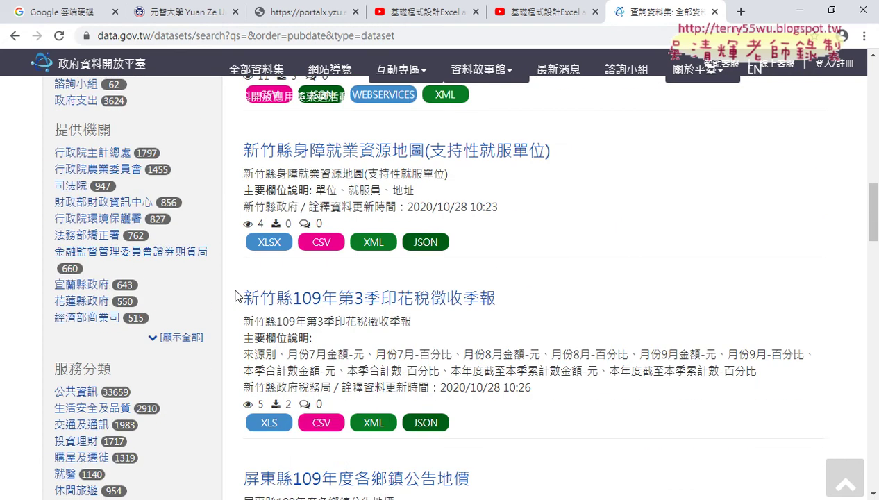
{"action": "left_click", "coordinate": [84, 376]}
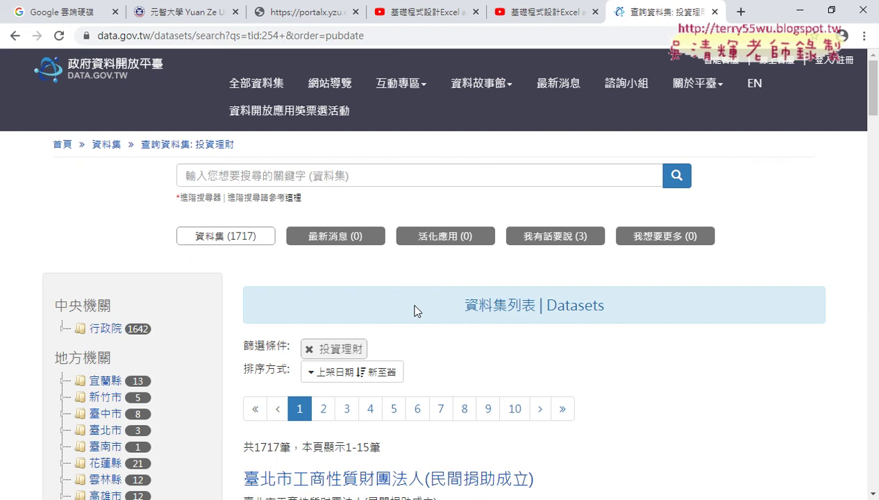
Step: Sort the 投資理財 list by 瀏覽次數 多至少, putting 個股日成交資訊 first
{"action": "scroll", "coordinate": [414, 308], "scroll_direction": "down", "scroll_amount": 3}
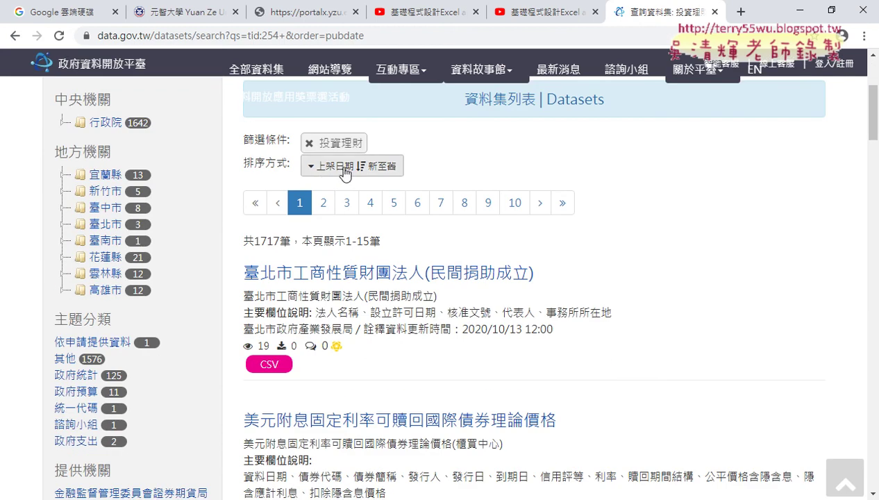
{"action": "left_click", "coordinate": [345, 172]}
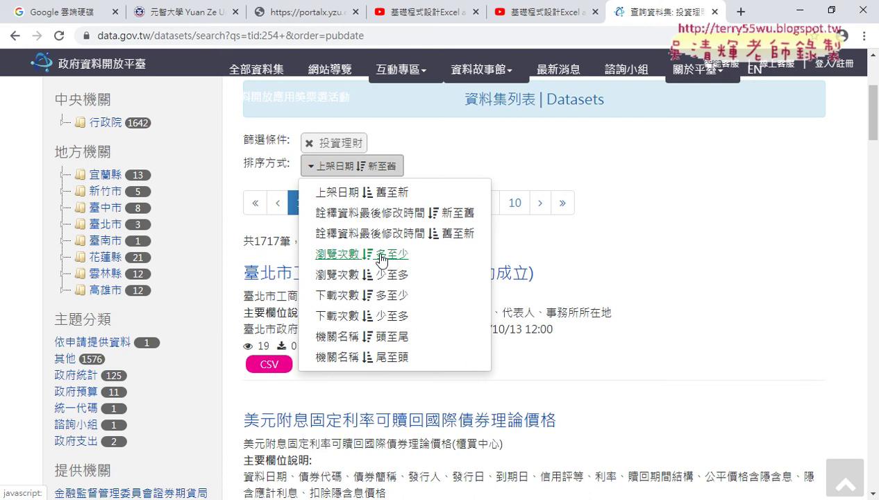
{"action": "left_click", "coordinate": [392, 259]}
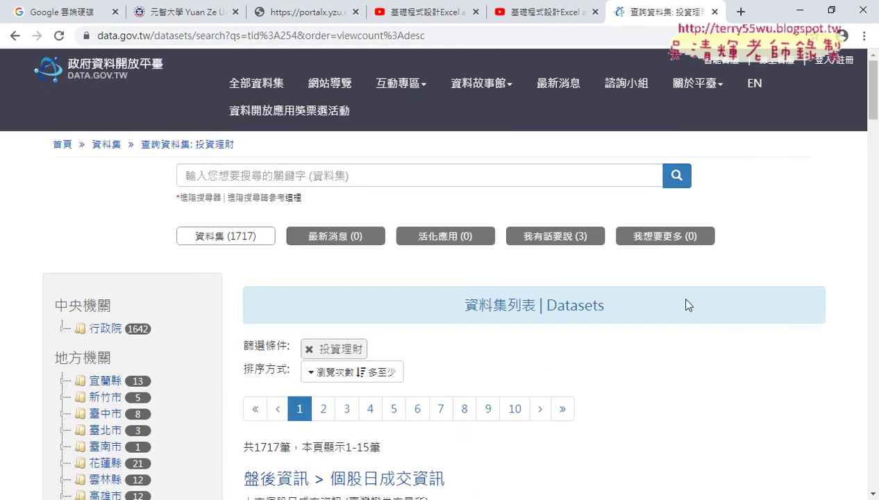
{"action": "scroll", "coordinate": [729, 312], "scroll_direction": "down", "scroll_amount": 4}
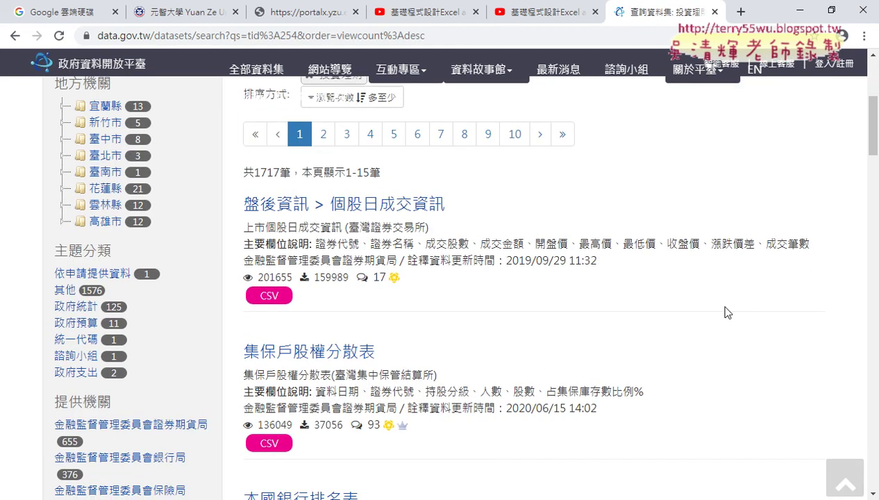
{"action": "scroll", "coordinate": [727, 312], "scroll_direction": "down", "scroll_amount": 1}
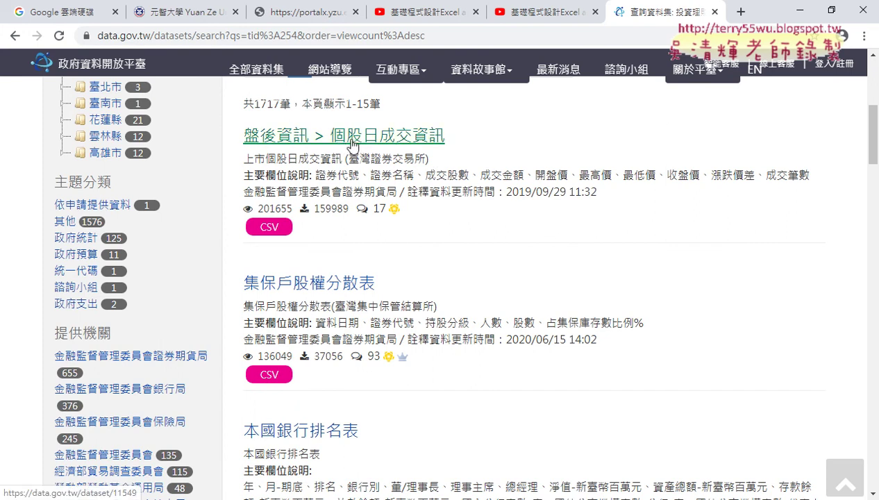
Step: Download STOCK_DAY_ALL_20201028.csv from the 個股日成交資訊 page and open it in Excel
{"action": "left_click", "coordinate": [416, 144]}
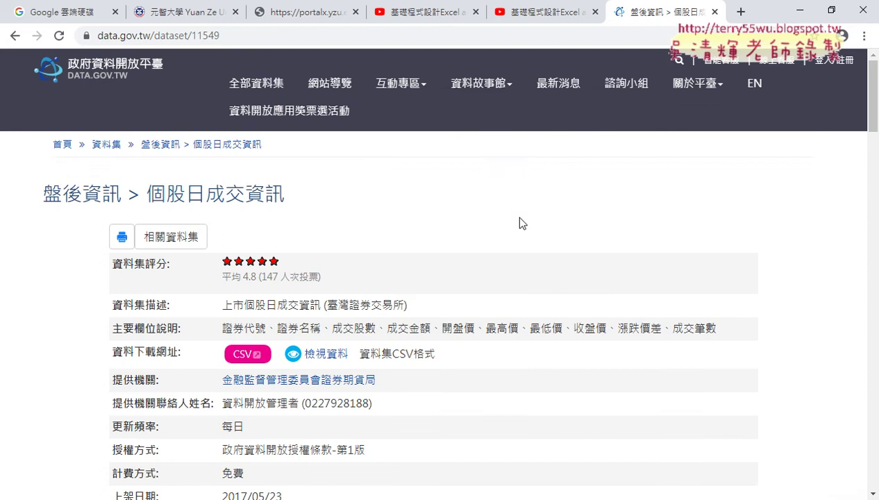
{"action": "scroll", "coordinate": [486, 211], "scroll_direction": "down", "scroll_amount": 3}
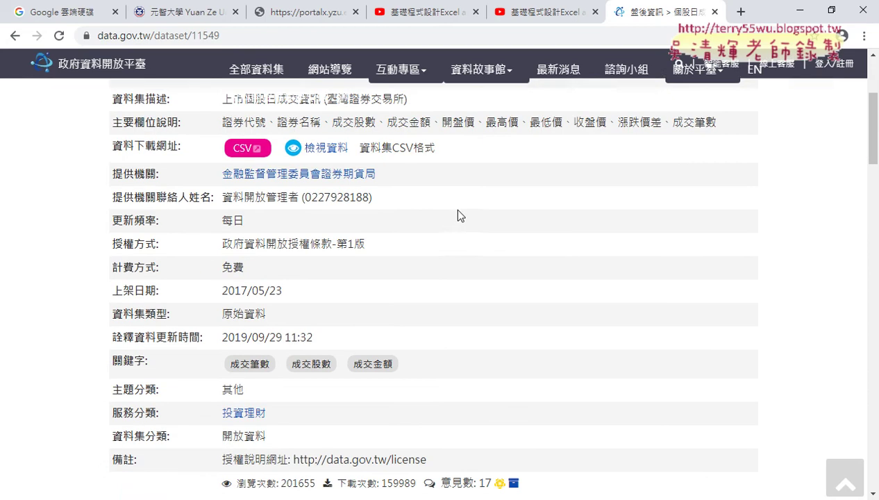
{"action": "left_click", "coordinate": [246, 151]}
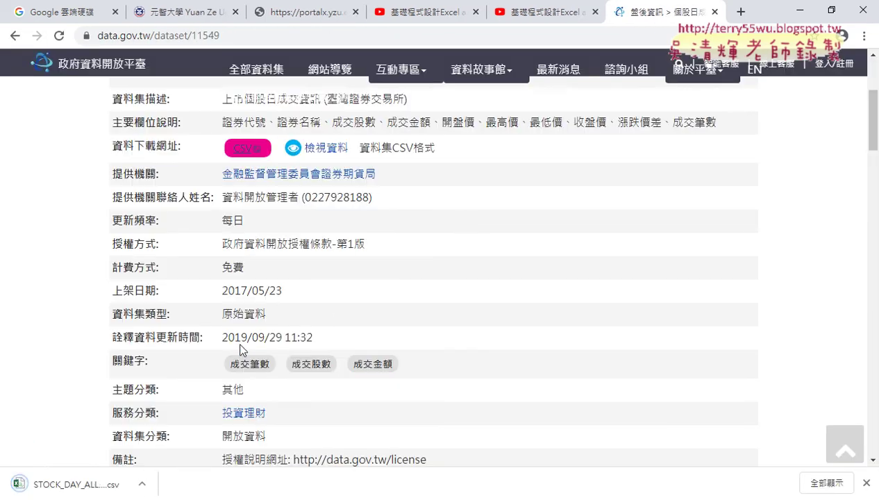
{"action": "left_click", "coordinate": [142, 485]}
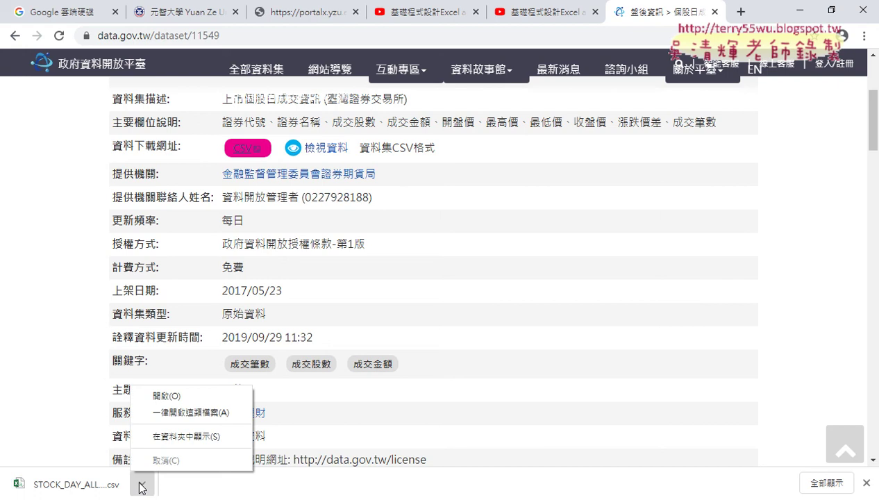
{"action": "left_click", "coordinate": [173, 399]}
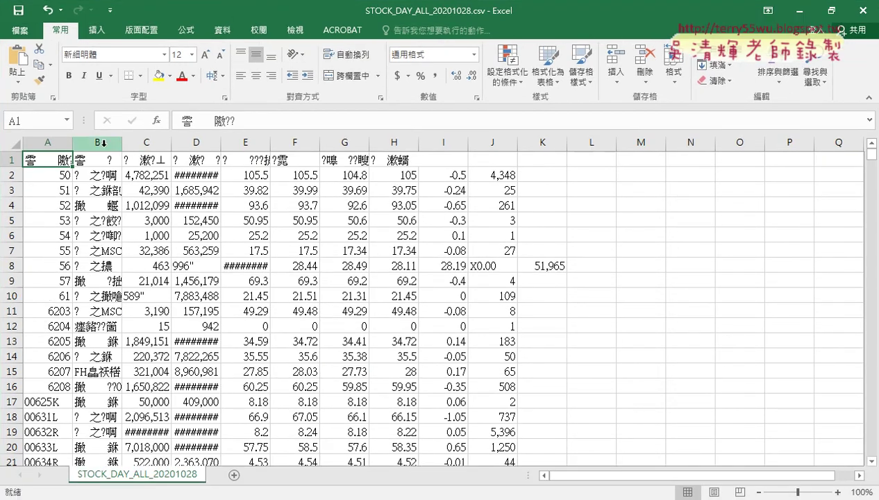
Step: Widen column A to inspect the garbled text, then close Excel choosing 不要儲存
{"action": "left_click_drag", "start_coordinate": [72, 143], "coordinate": [126, 147]}
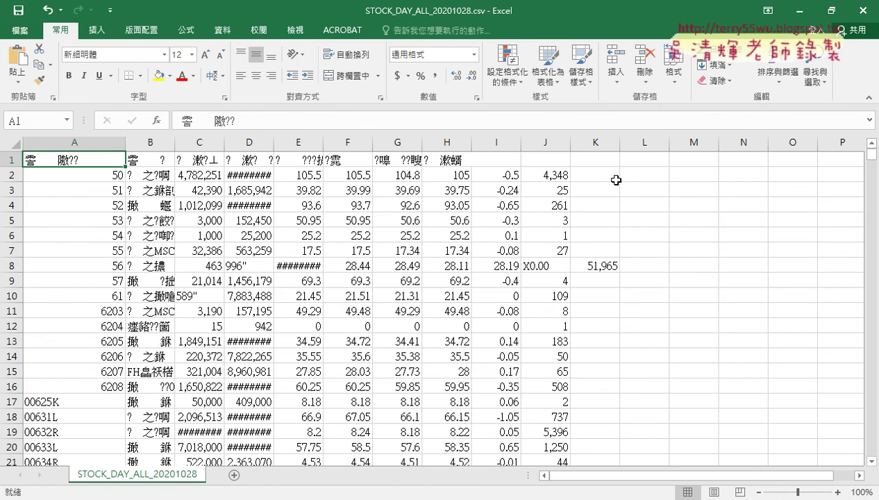
{"action": "left_click", "coordinate": [859, 11]}
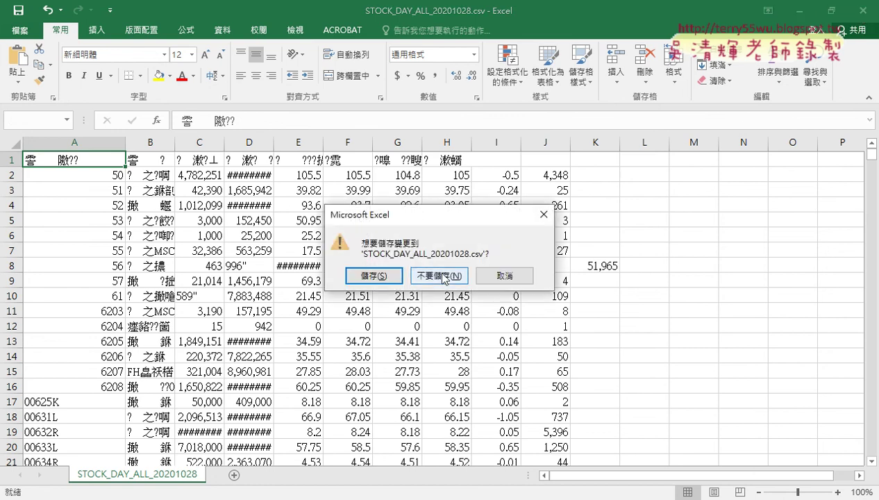
{"action": "left_click", "coordinate": [455, 276]}
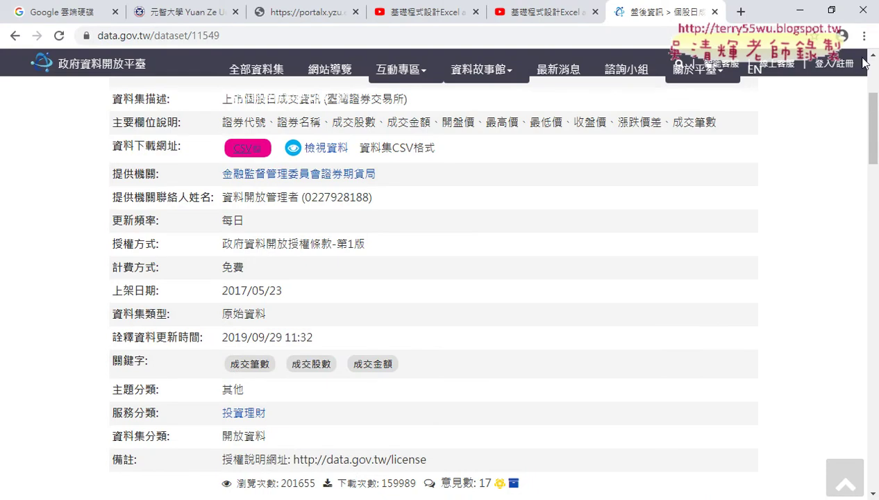
{"action": "left_click", "coordinate": [865, 36]}
Step: Show STOCK_DAY_ALL_20201028.csv in its Downloads folder from Chrome's downloads list
{"action": "key", "text": "Escape"}
{"action": "key", "text": "ctrl+j"}
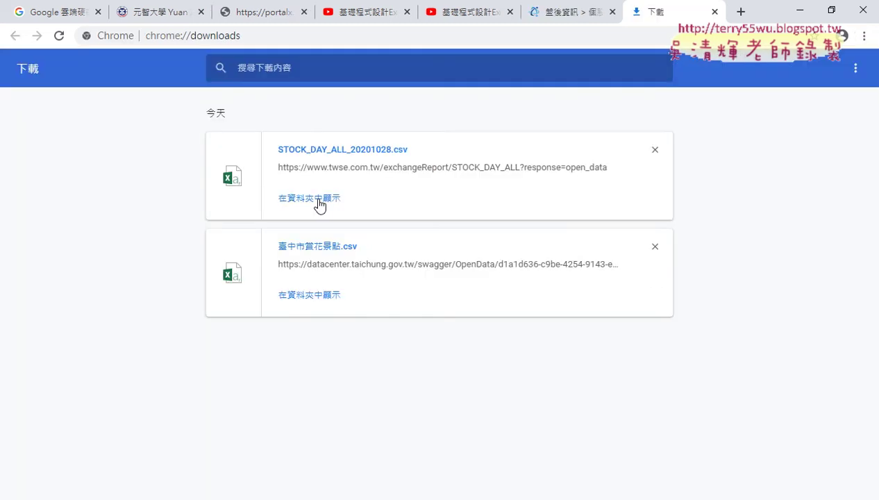
{"action": "left_click", "coordinate": [318, 199]}
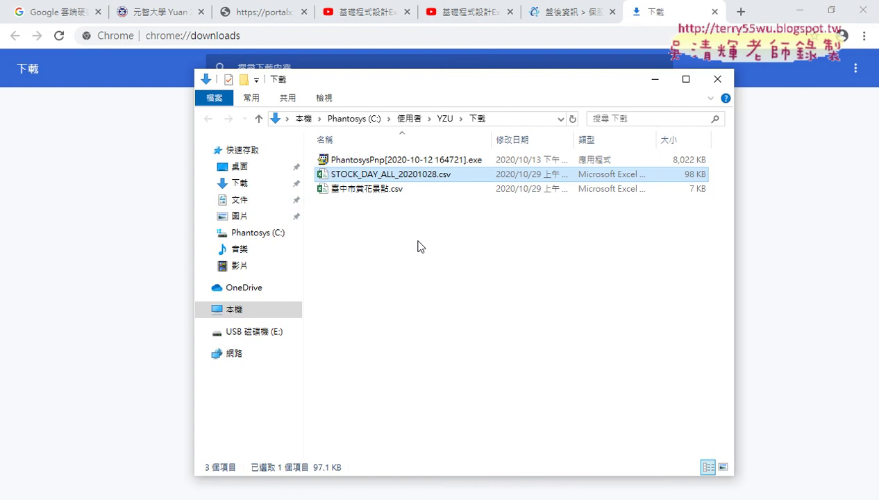
Step: Open the stock CSV in Notepad via 開啟檔案 > 記事本
{"action": "right_click", "coordinate": [407, 179]}
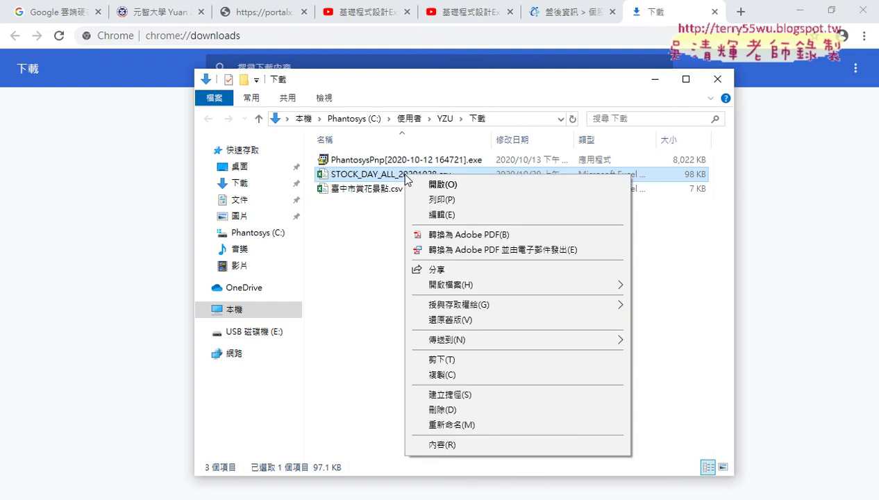
{"action": "mouse_move", "coordinate": [464, 285]}
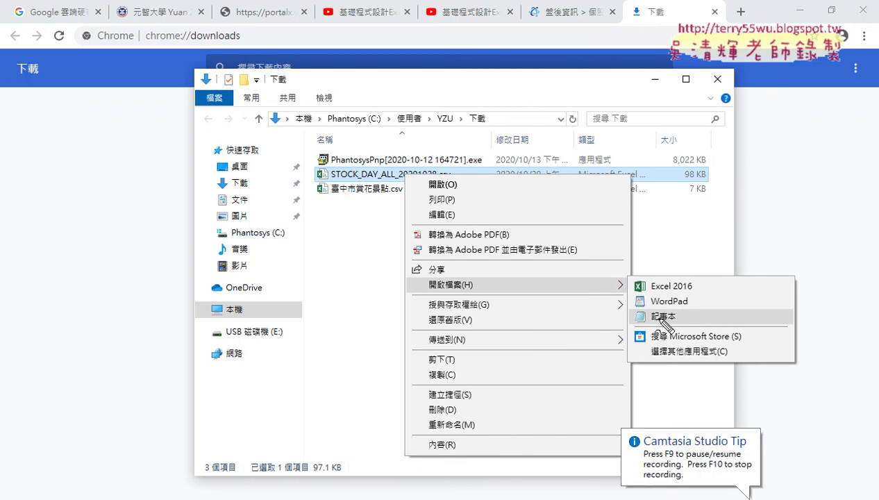
{"action": "mouse_move", "coordinate": [663, 332]}
{"action": "left_mouse_down"}
{"action": "mouse_move", "coordinate": [629, 327]}
{"action": "mouse_move", "coordinate": [678, 312]}
{"action": "left_mouse_up"}
{"action": "left_click_drag", "start_coordinate": [404, 197], "coordinate": [390, 199]}
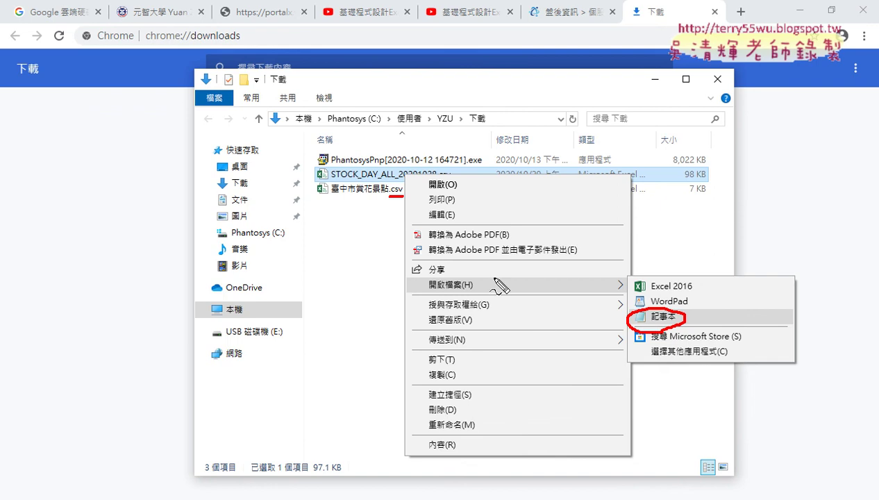
{"action": "right_click", "coordinate": [420, 174]}
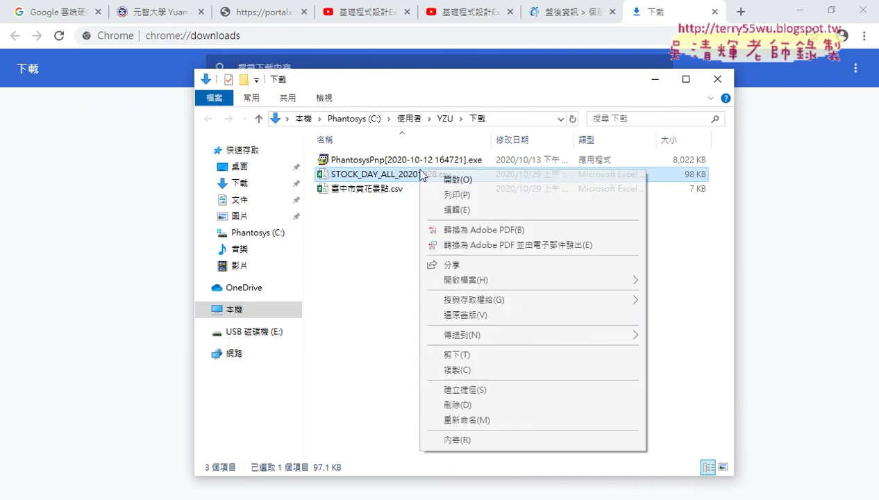
{"action": "mouse_move", "coordinate": [455, 281]}
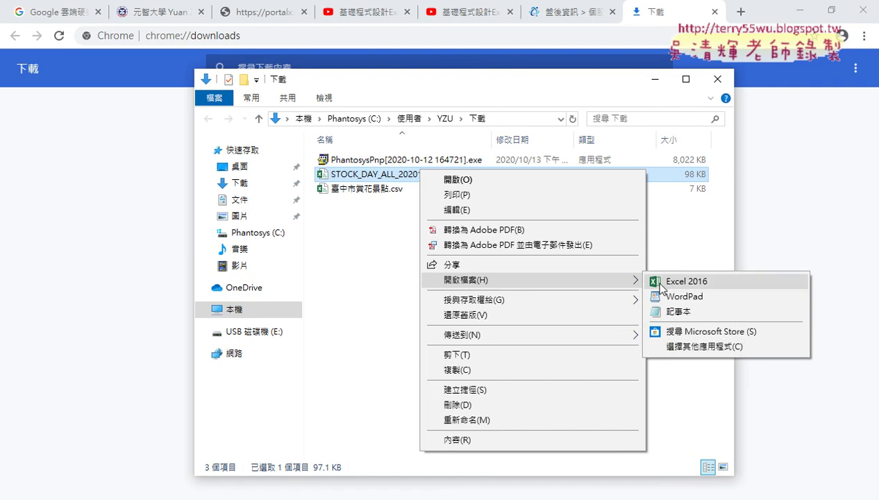
{"action": "left_click", "coordinate": [688, 319]}
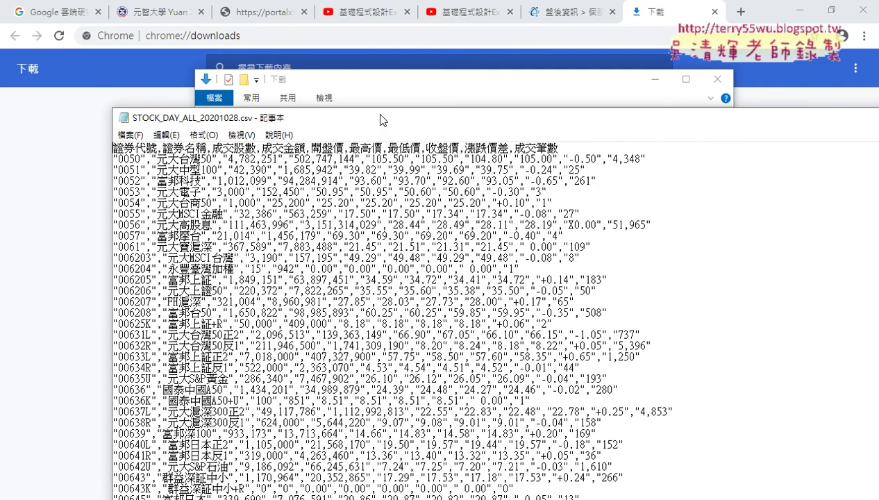
Step: Open Notepad's Save As dialog for STOCK_DAY_ALL_20201028.csv
{"action": "left_click_drag", "start_coordinate": [379, 120], "coordinate": [418, 38]}
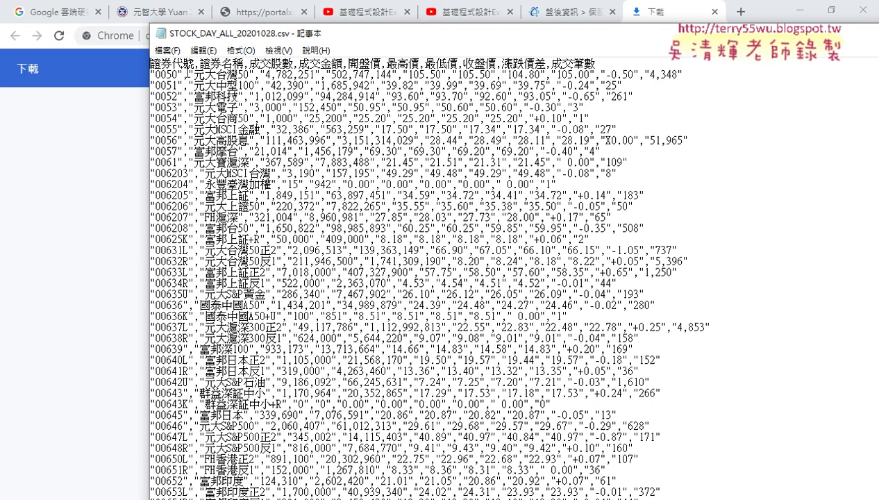
{"action": "left_click", "coordinate": [167, 50]}
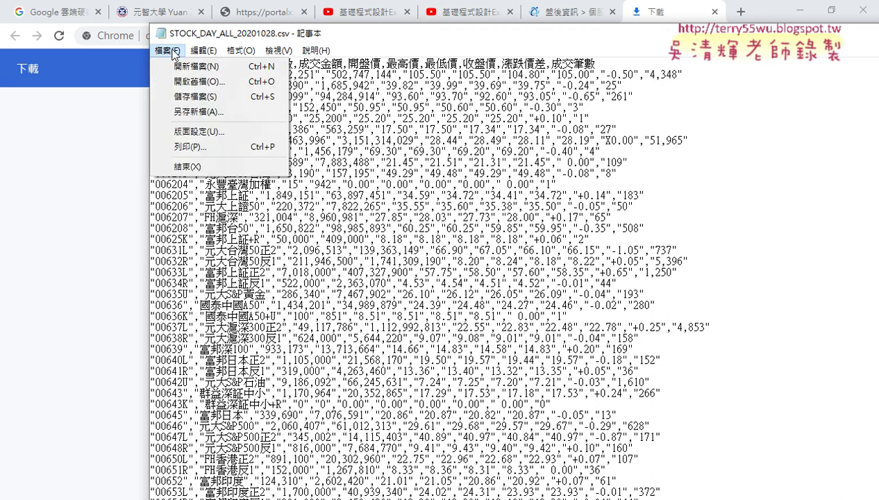
{"action": "left_click", "coordinate": [202, 114]}
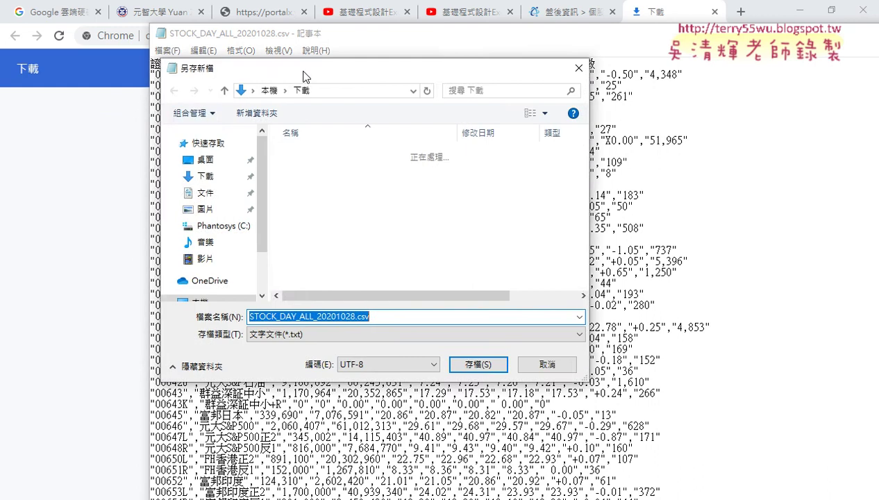
{"action": "left_click_drag", "start_coordinate": [303, 76], "coordinate": [458, 71]}
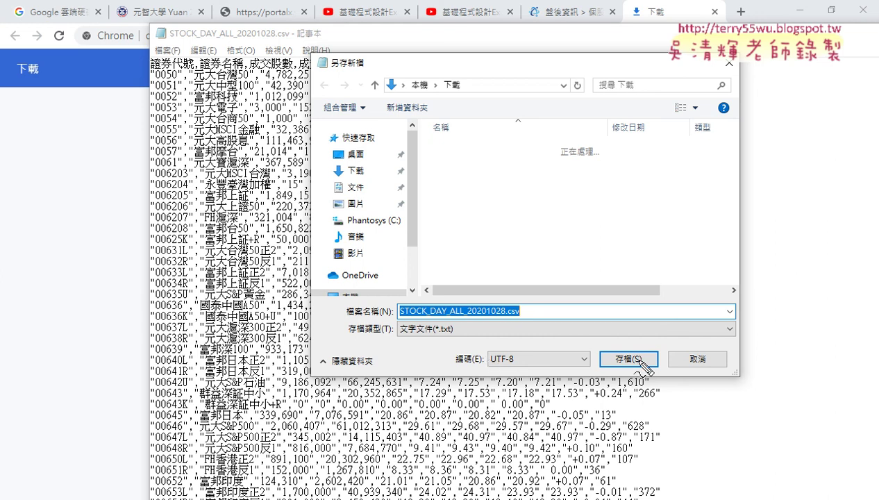
Step: Set the encoding to ANSI and save under the same file name
{"action": "mouse_move", "coordinate": [538, 361]}
{"action": "left_mouse_down"}
{"action": "mouse_move", "coordinate": [458, 362]}
{"action": "mouse_move", "coordinate": [503, 366]}
{"action": "left_mouse_up"}
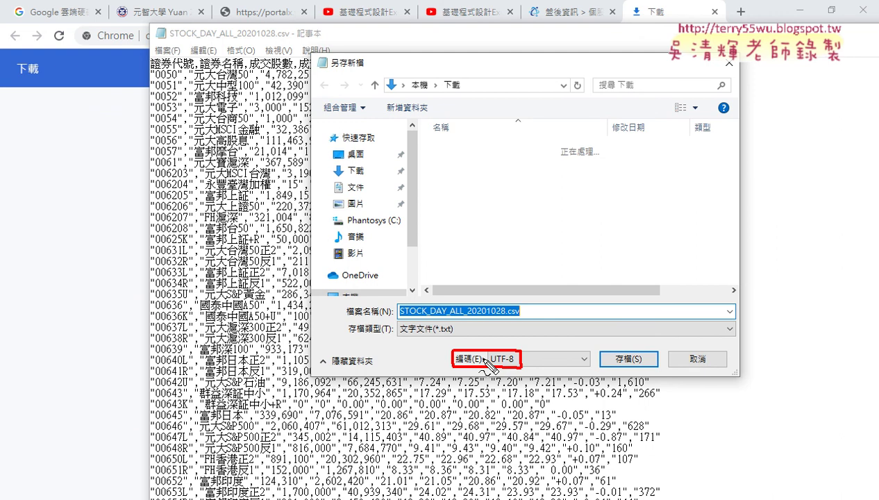
{"action": "key", "text": "Escape"}
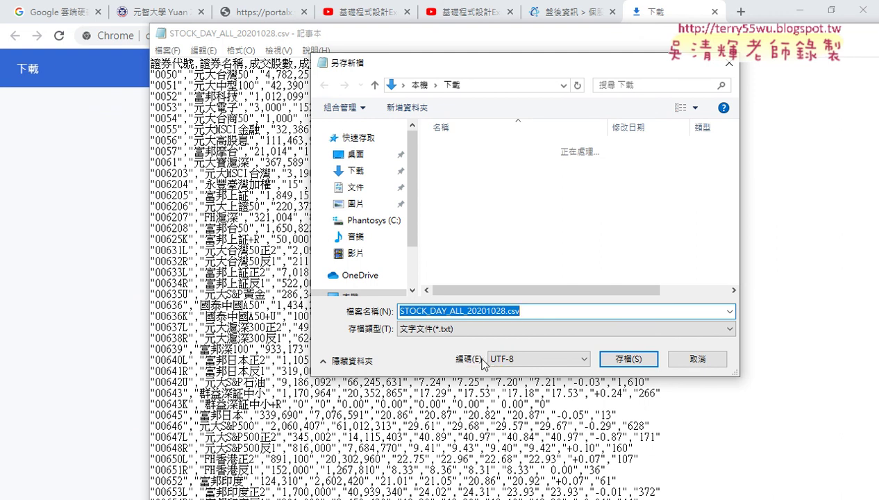
{"action": "left_click", "coordinate": [504, 360]}
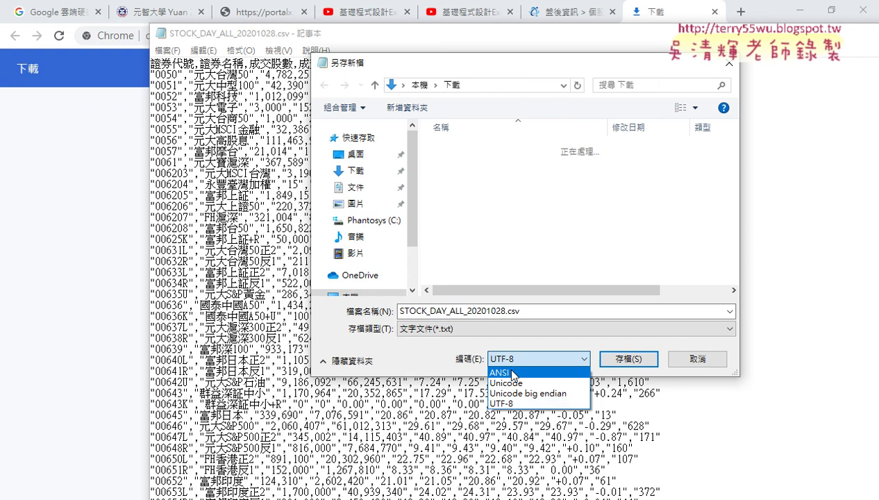
{"action": "left_click", "coordinate": [513, 374]}
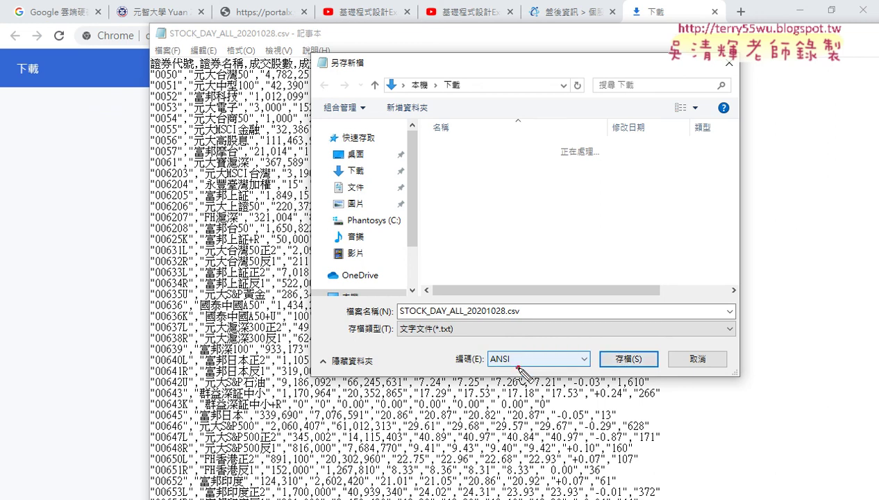
{"action": "left_click_drag", "start_coordinate": [517, 367], "coordinate": [512, 350]}
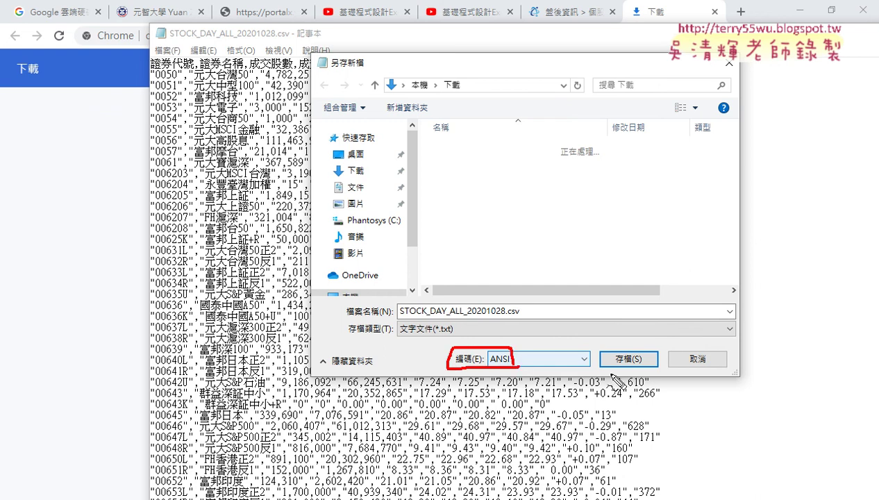
{"action": "key", "text": "Escape"}
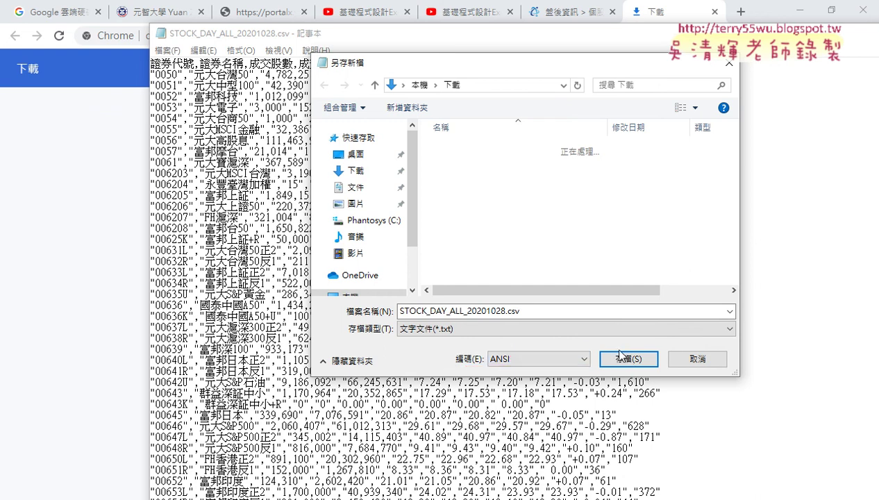
{"action": "left_click", "coordinate": [620, 356]}
Step: Confirm overwriting the CSV and open the ANSI-saved file in Excel
{"action": "left_click", "coordinate": [479, 255]}
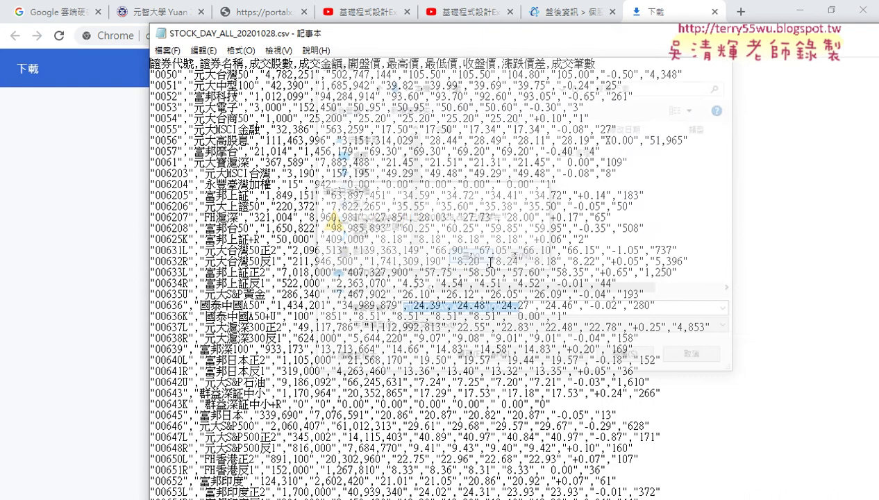
{"action": "left_click_drag", "start_coordinate": [398, 48], "coordinate": [263, 48]}
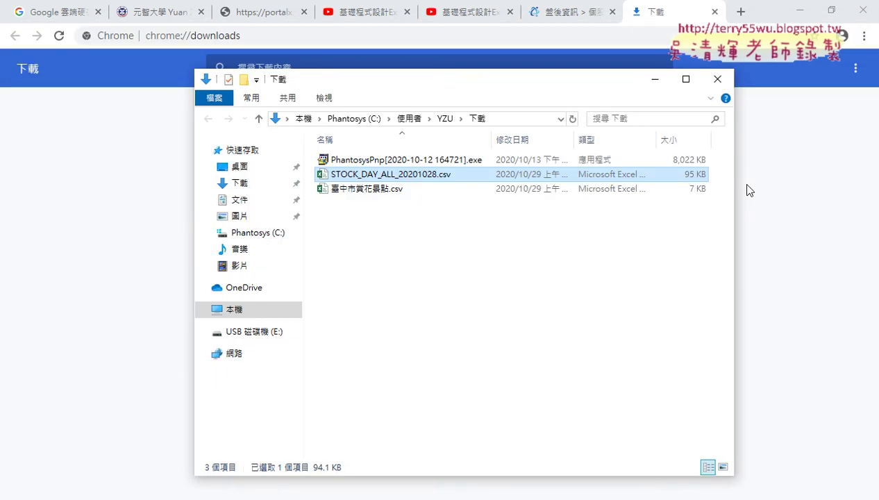
{"action": "double_click", "coordinate": [410, 175]}
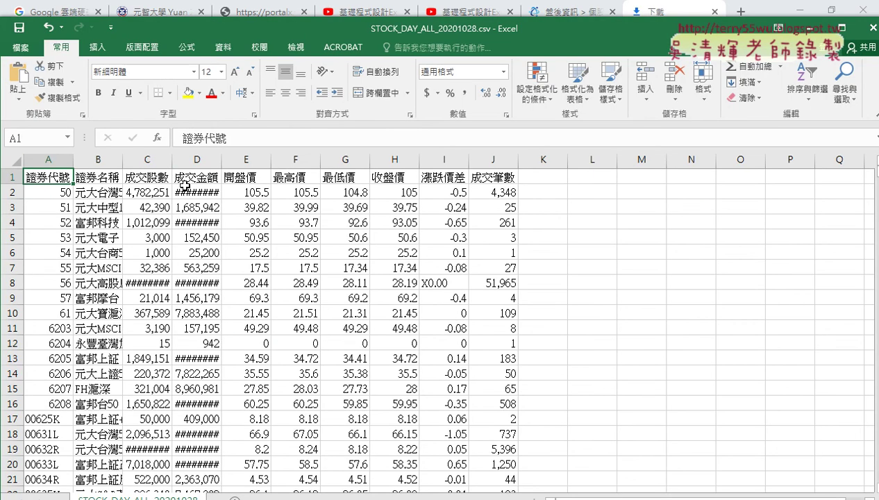
Step: Auto-fit columns A–I, undo it, and select columns A–J instead
{"action": "mouse_move", "coordinate": [189, 194]}
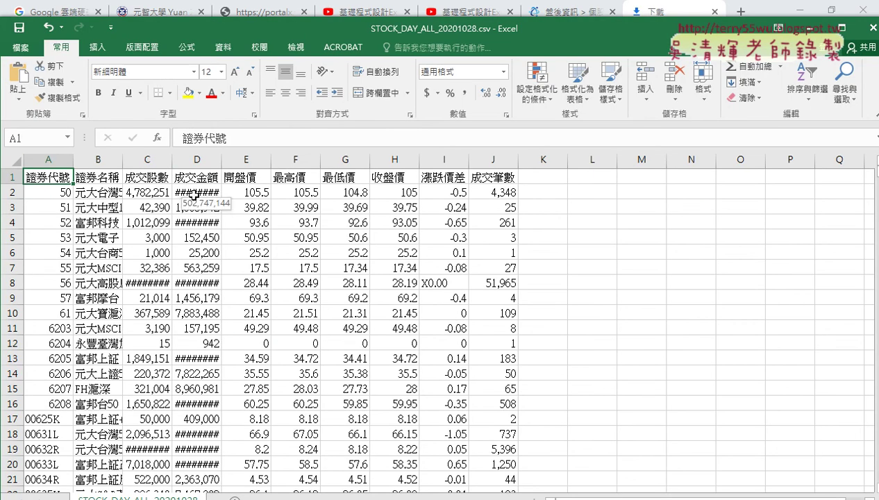
{"action": "left_click_drag", "start_coordinate": [49, 160], "coordinate": [492, 162]}
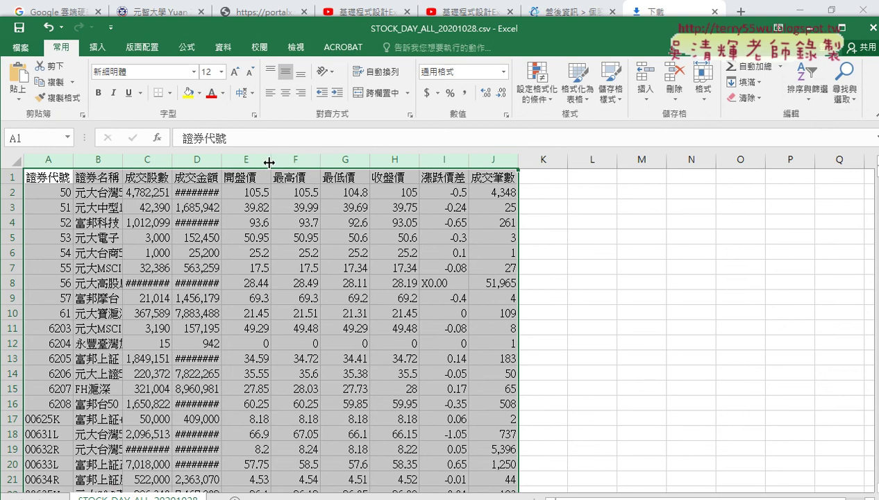
{"action": "double_click", "coordinate": [269, 162]}
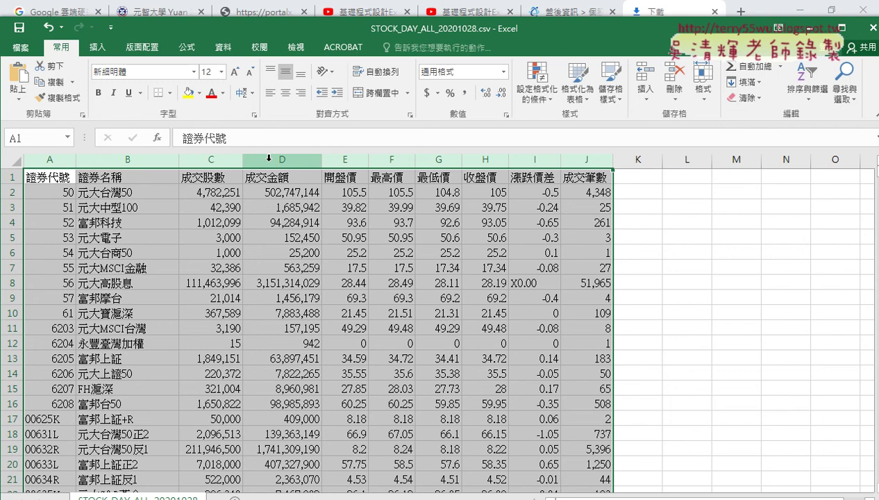
{"action": "left_click", "coordinate": [697, 101]}
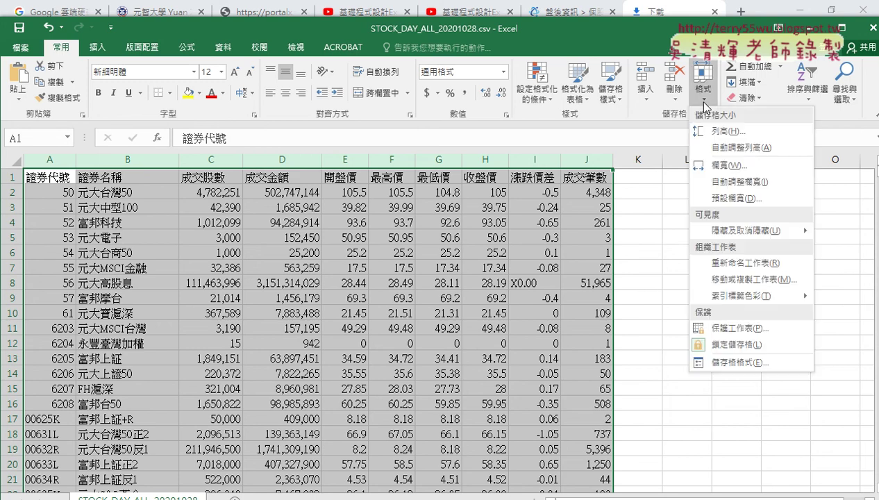
{"action": "left_click", "coordinate": [741, 184]}
{"action": "key", "text": "ctrl+z"}
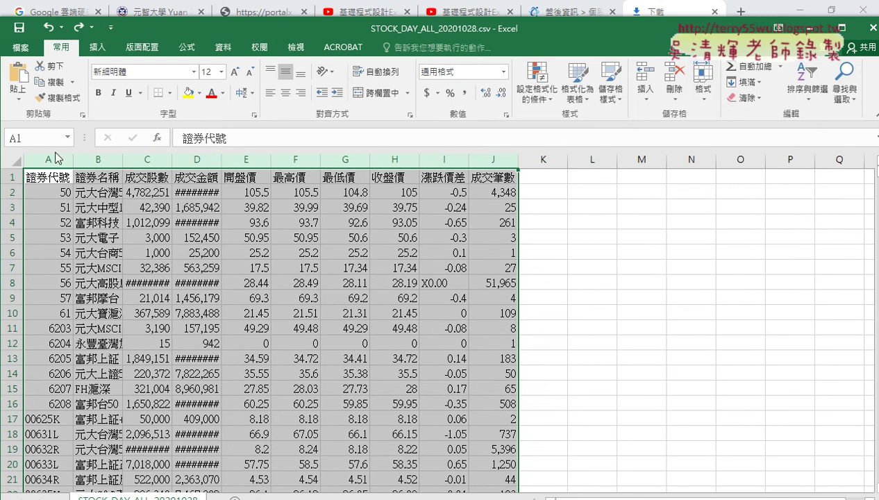
{"action": "left_click_drag", "start_coordinate": [47, 159], "coordinate": [500, 170]}
Step: Apply AutoFit Column Width to columns A–J and return to cell A1
{"action": "left_click", "coordinate": [703, 82]}
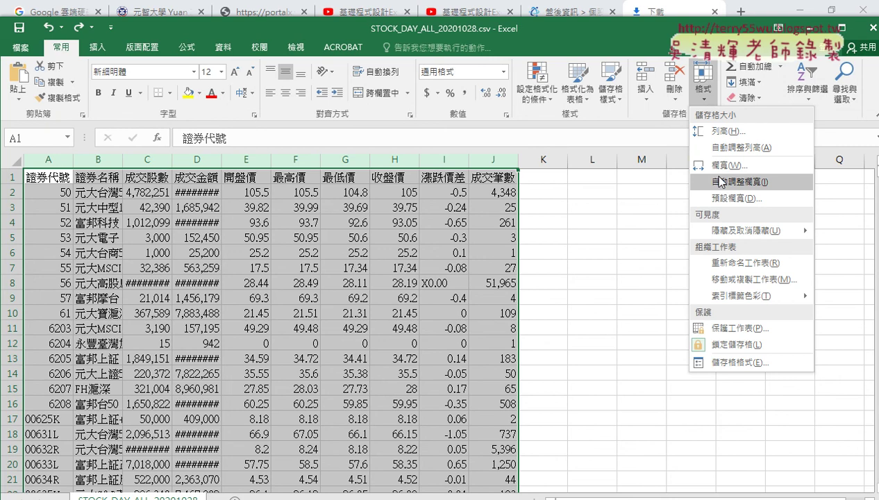
{"action": "left_click", "coordinate": [722, 182]}
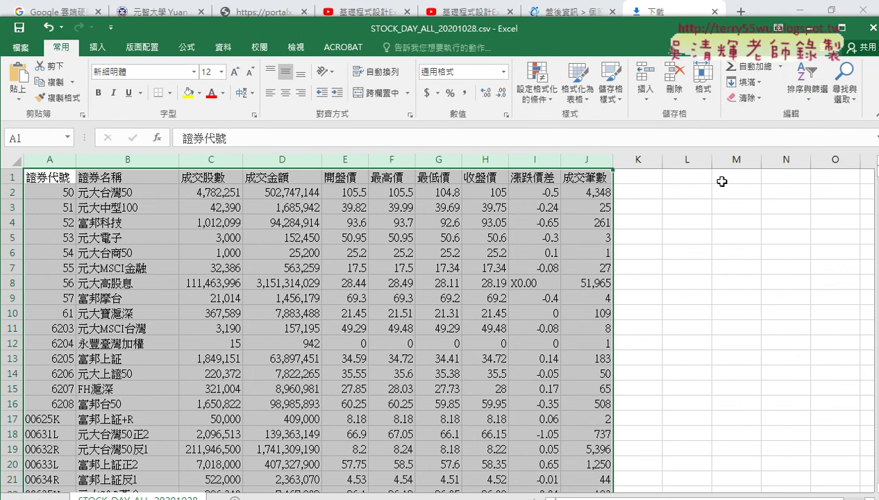
{"action": "left_click", "coordinate": [46, 192]}
{"action": "left_click", "coordinate": [61, 179]}
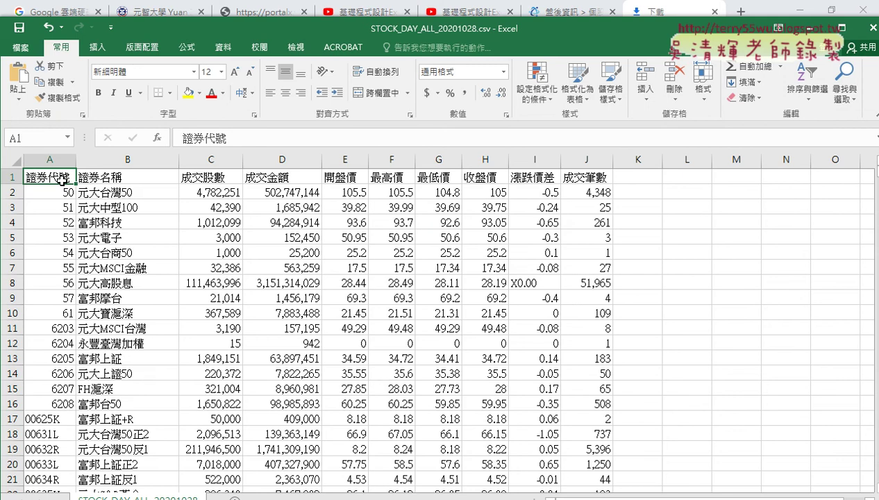
Step: Check the last data row, then review headers 成交金額 through 成交筆數 in row 1
{"action": "key", "text": "ctrl+Down"}
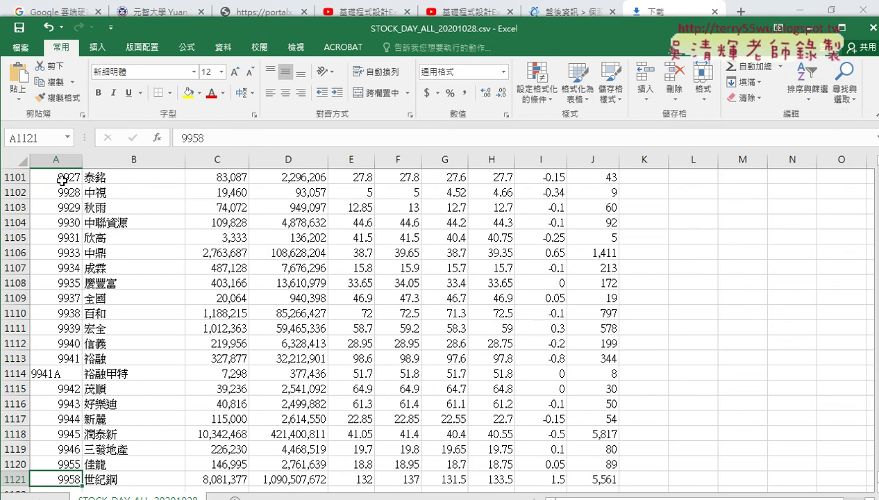
{"action": "key", "text": "ctrl+Up"}
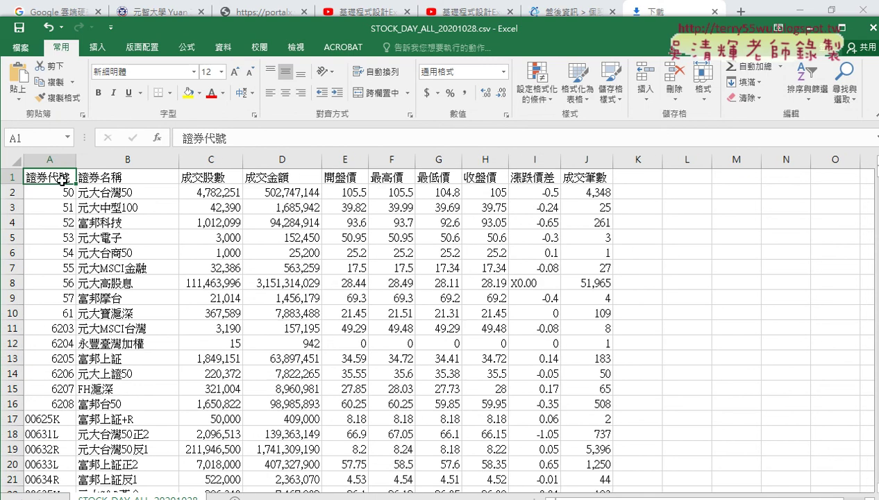
{"action": "left_click", "coordinate": [237, 185]}
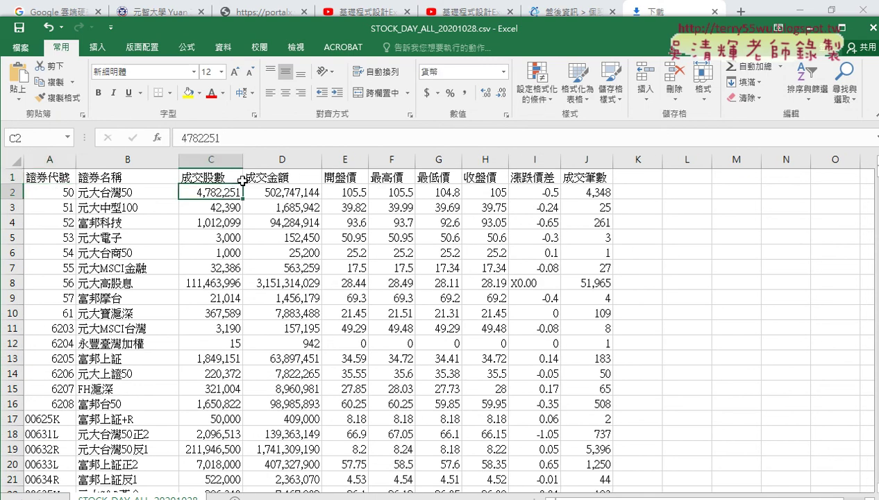
{"action": "left_click", "coordinate": [275, 177]}
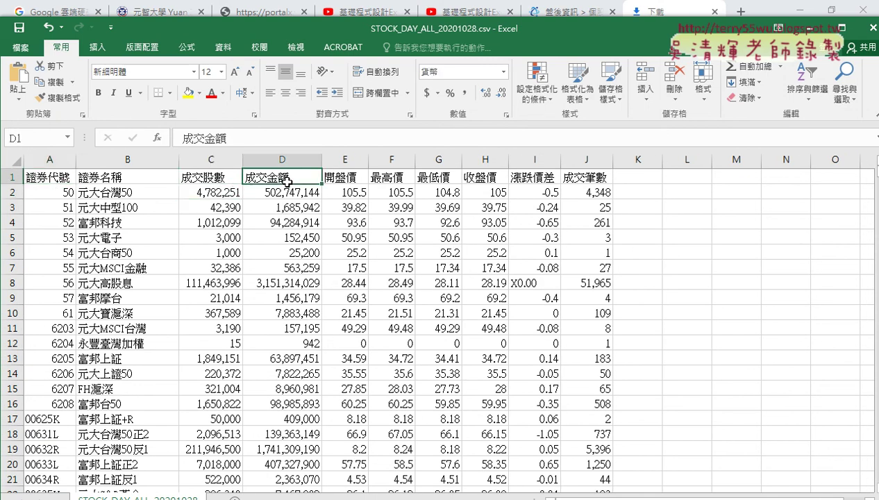
{"action": "left_click", "coordinate": [346, 177]}
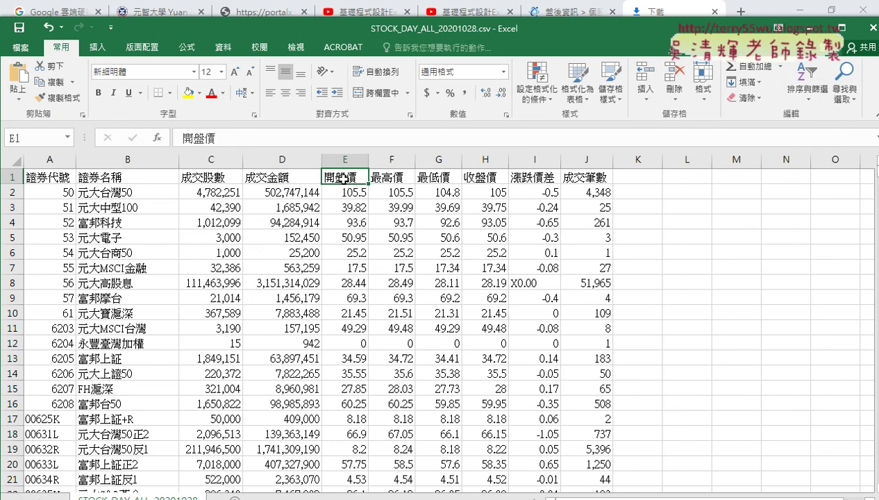
{"action": "left_click", "coordinate": [484, 178]}
{"action": "left_click", "coordinate": [386, 178]}
{"action": "left_click", "coordinate": [429, 179]}
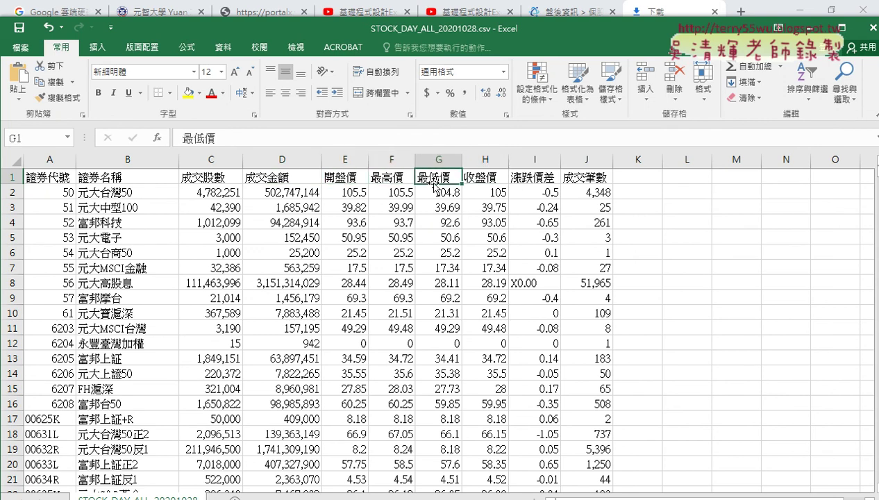
{"action": "left_click", "coordinate": [542, 179]}
{"action": "left_click", "coordinate": [567, 175]}
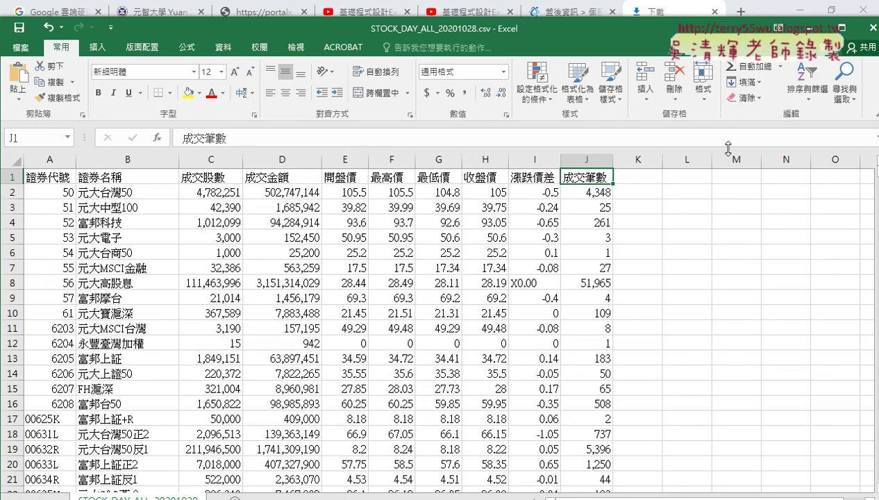
Step: Close Excel without saving, dismiss the CSV's Open with menu, and return to Chrome
{"action": "left_click", "coordinate": [870, 40]}
{"action": "left_click", "coordinate": [417, 278]}
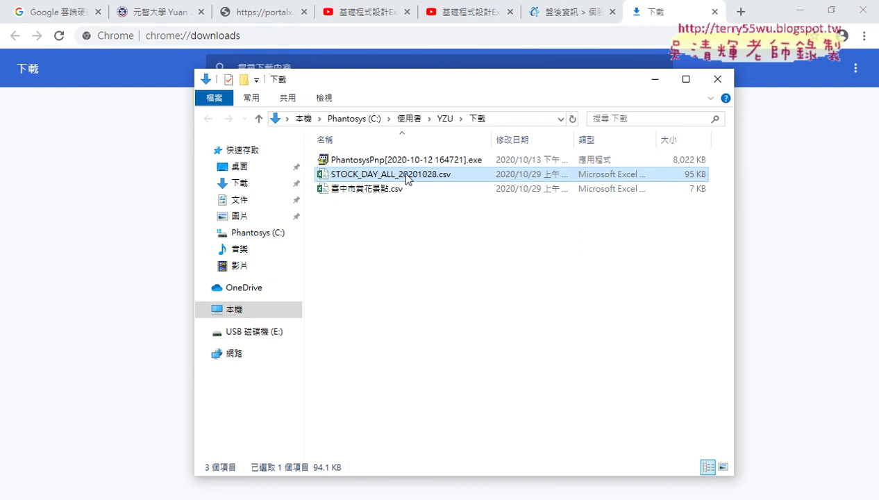
{"action": "right_click", "coordinate": [407, 176]}
{"action": "mouse_move", "coordinate": [457, 282]}
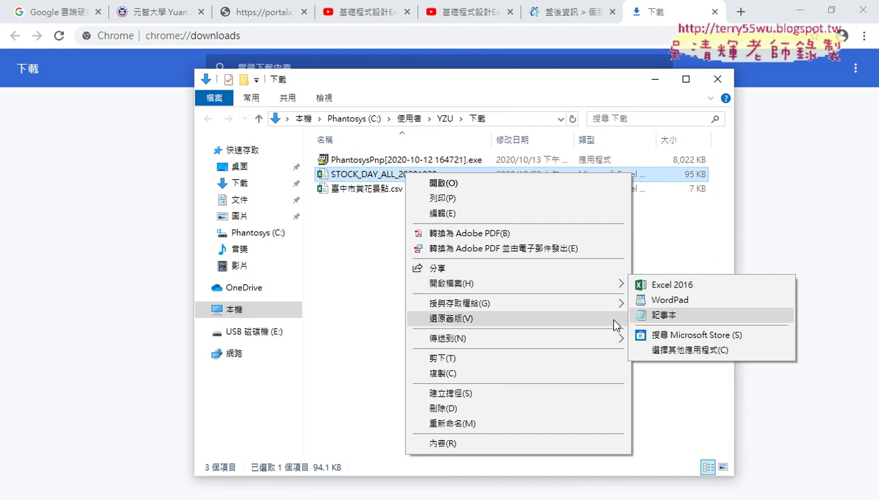
{"action": "left_click", "coordinate": [337, 288]}
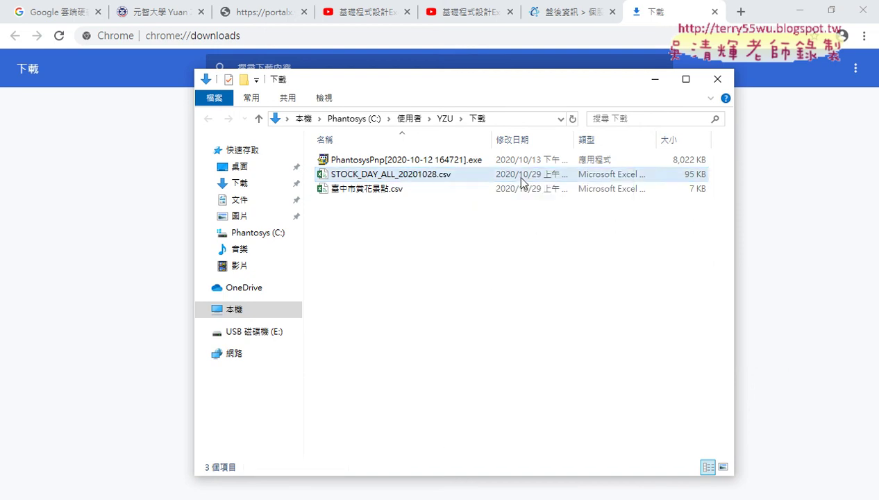
{"action": "left_click", "coordinate": [552, 21]}
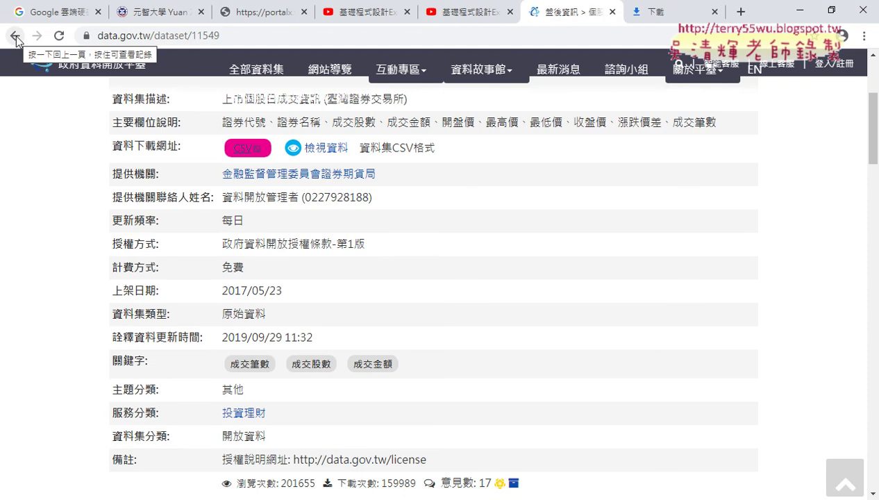
Step: Filter data.gov.tw's full dataset list to the 投資理財 category
{"action": "scroll", "coordinate": [43, 169], "scroll_direction": "up", "scroll_amount": 3}
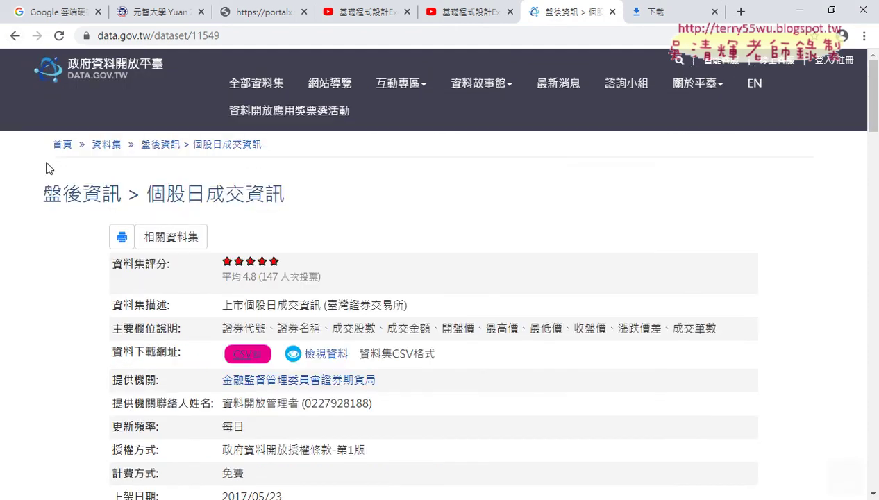
{"action": "left_click", "coordinate": [245, 91]}
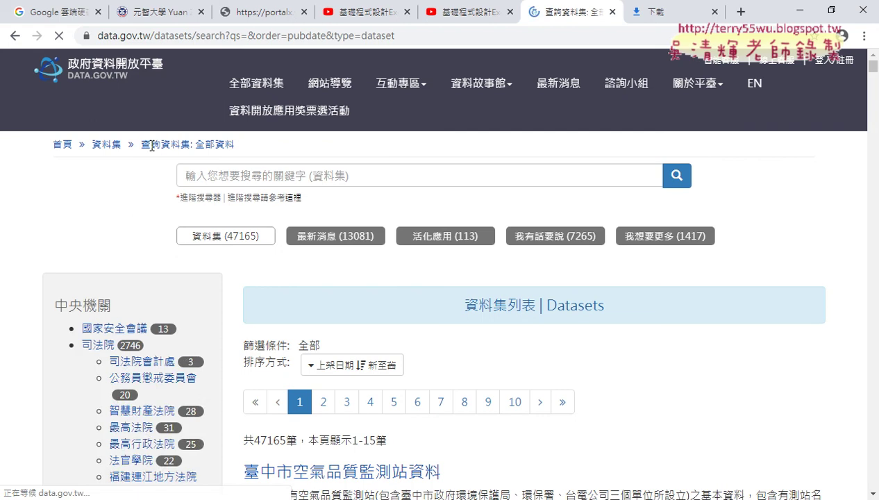
{"action": "scroll", "coordinate": [16, 252], "scroll_direction": "down", "scroll_amount": 3}
{"action": "scroll", "coordinate": [19, 247], "scroll_direction": "down", "scroll_amount": 3}
{"action": "scroll", "coordinate": [16, 247], "scroll_direction": "down", "scroll_amount": 6}
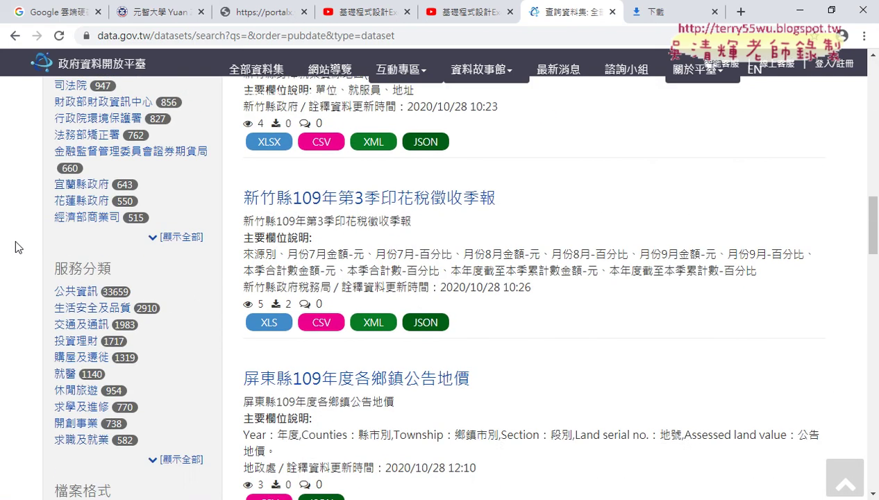
{"action": "scroll", "coordinate": [16, 246], "scroll_direction": "up", "scroll_amount": 1}
{"action": "left_click", "coordinate": [75, 168]}
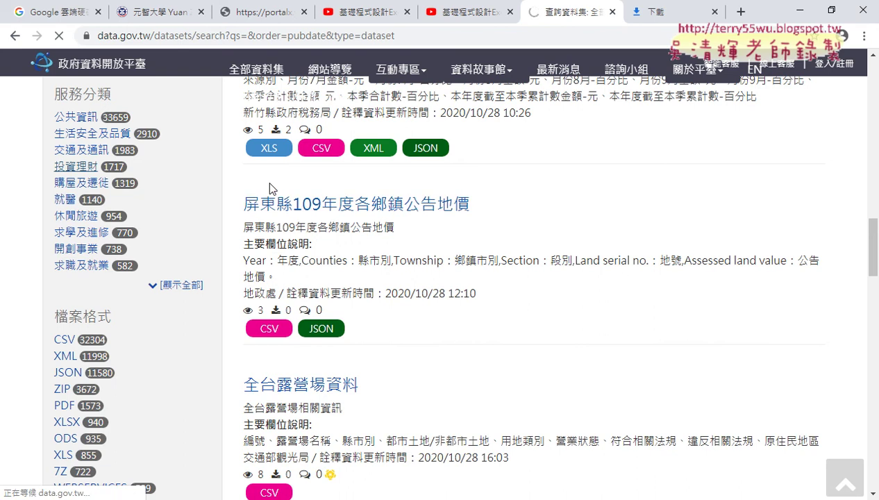
Step: Sort the 投資理財 datasets by 瀏覽次數 多至少
{"action": "scroll", "coordinate": [244, 294], "scroll_direction": "down", "scroll_amount": 2}
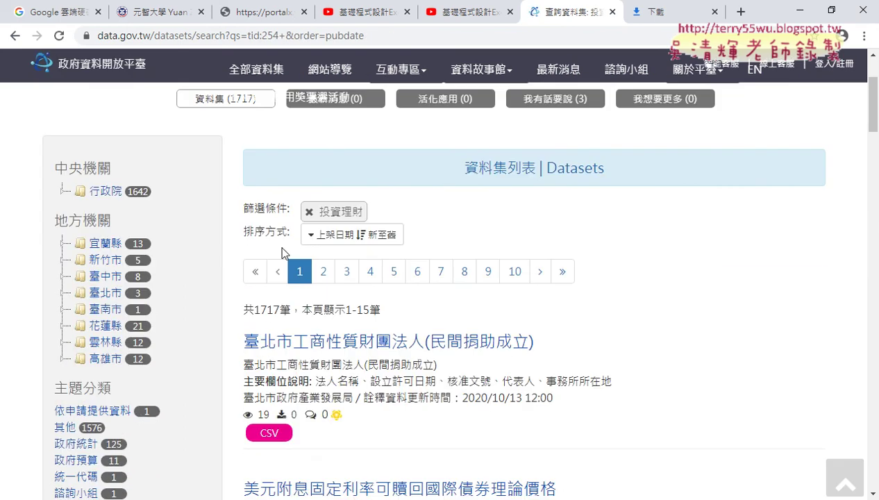
{"action": "left_click", "coordinate": [357, 234]}
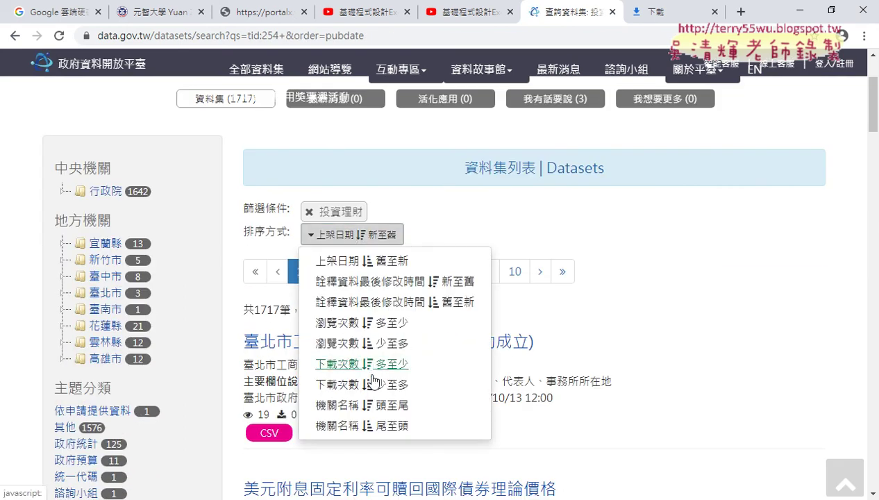
{"action": "left_click", "coordinate": [385, 325]}
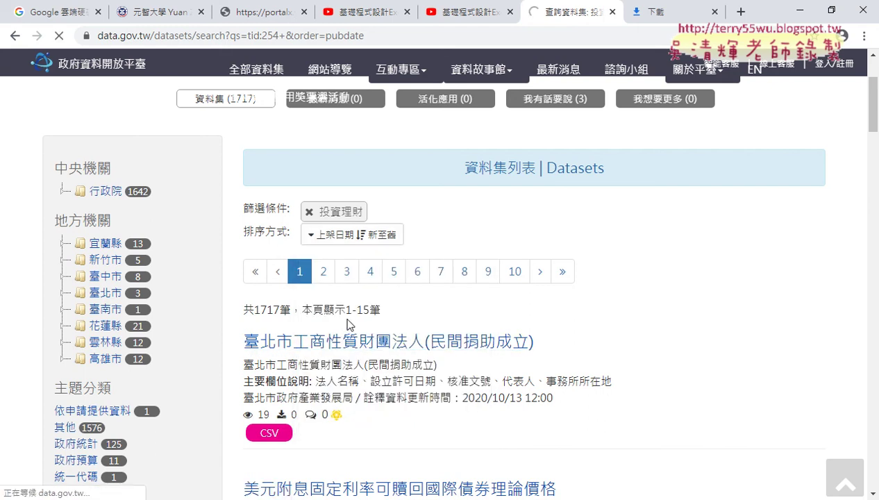
{"action": "scroll", "coordinate": [345, 325], "scroll_direction": "down", "scroll_amount": 3}
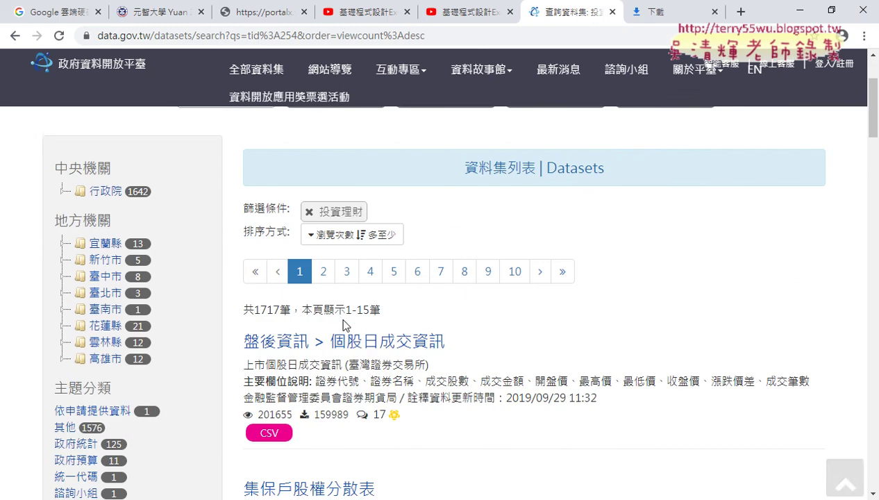